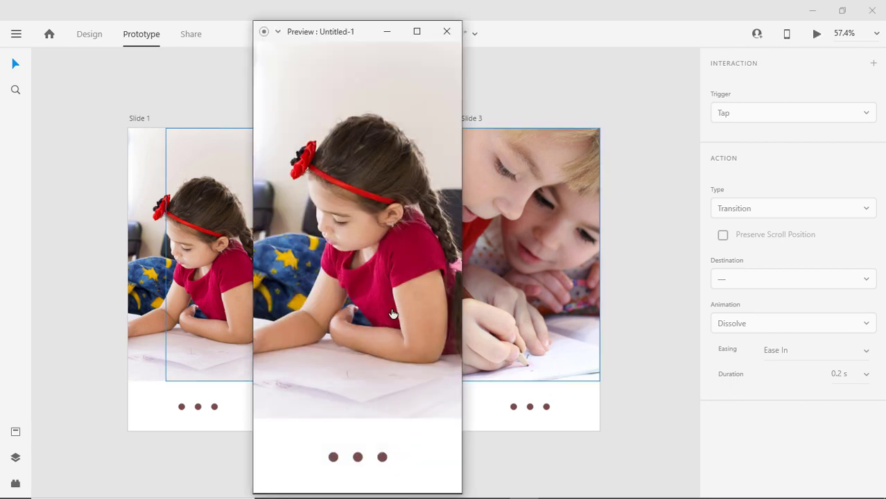
Step: Cycle the preview through Slides 1–3 using the dots and Left arrow, then close it
click(357, 459)
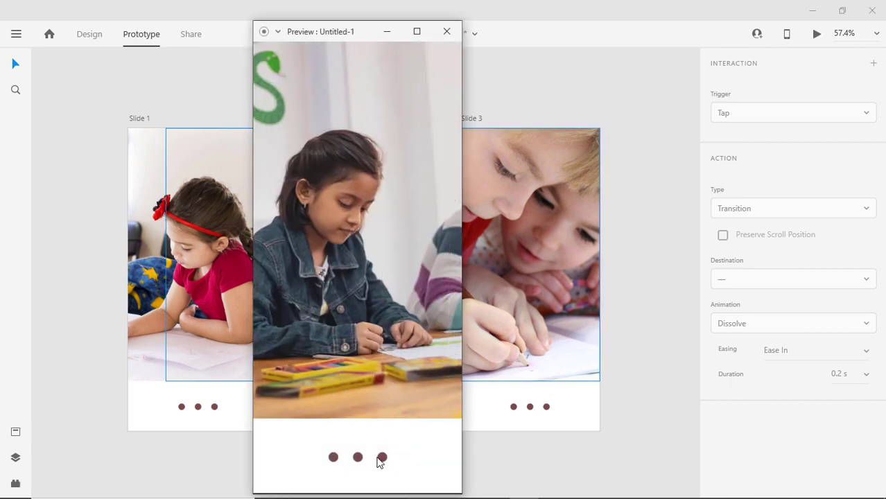
click(382, 459)
key(Left)
key(Left)
click(361, 459)
click(382, 459)
click(728, 53)
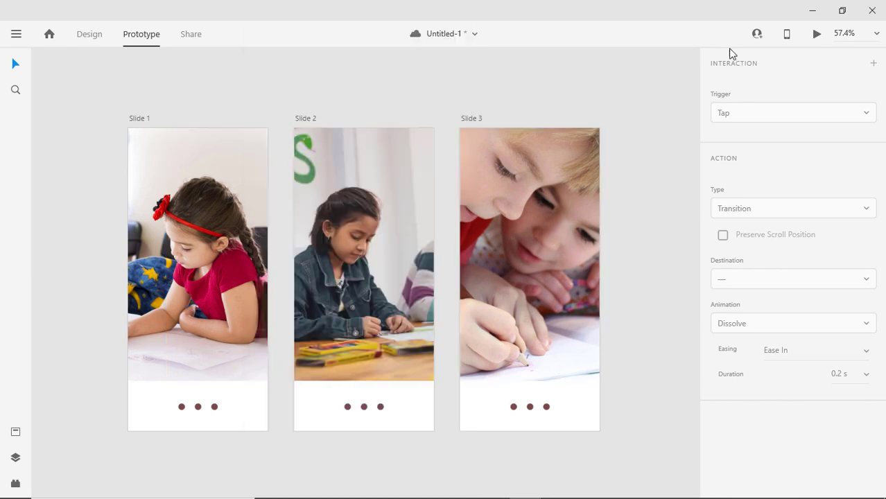
Step: Reopen the preview and switch slides again with the dots and a swipe
click(819, 35)
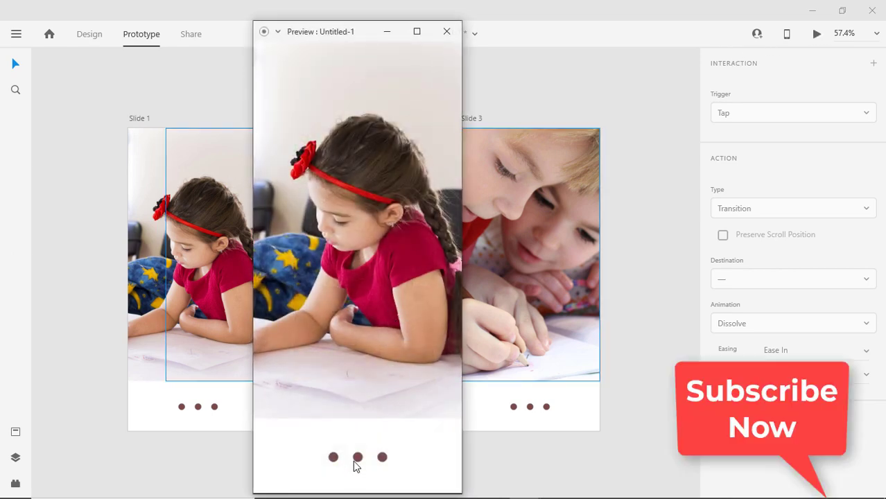
click(356, 460)
click(382, 459)
drag(302, 310, 456, 319)
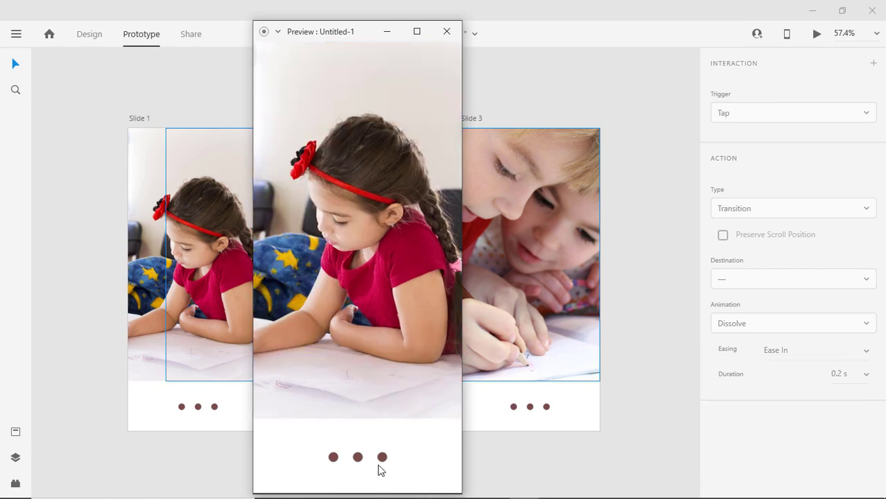
click(361, 461)
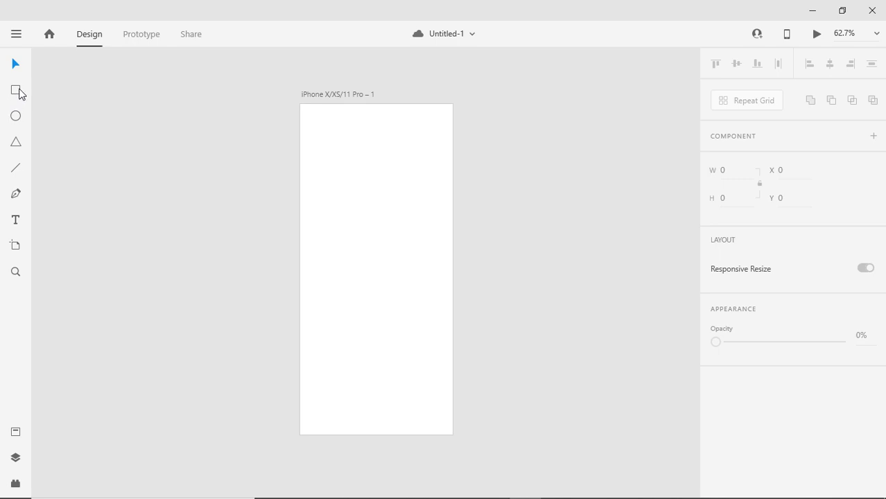
Step: Draw a 375×678 rectangle from the artboard's top-left corner, leaving a white strip below
click(20, 91)
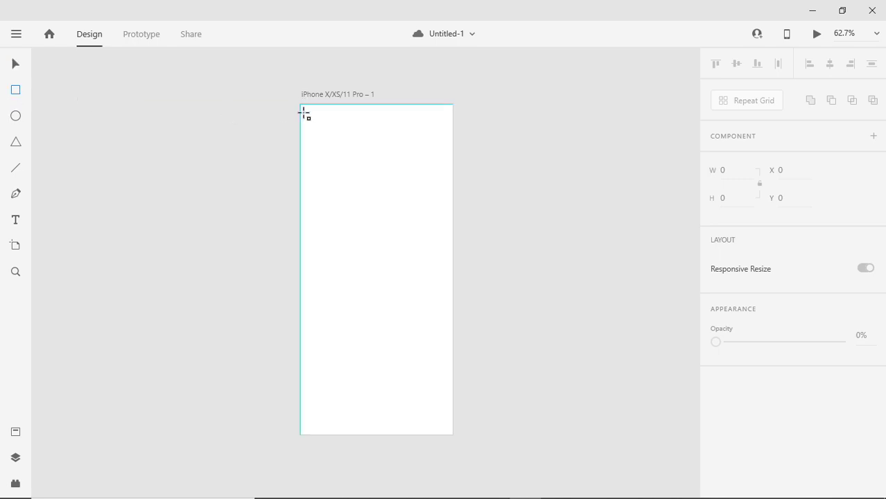
drag(306, 120, 450, 392)
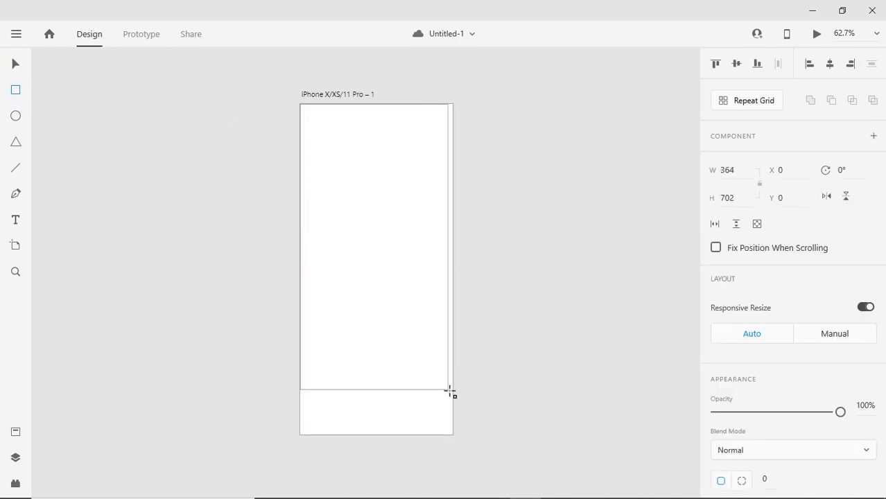
drag(450, 392, 453, 380)
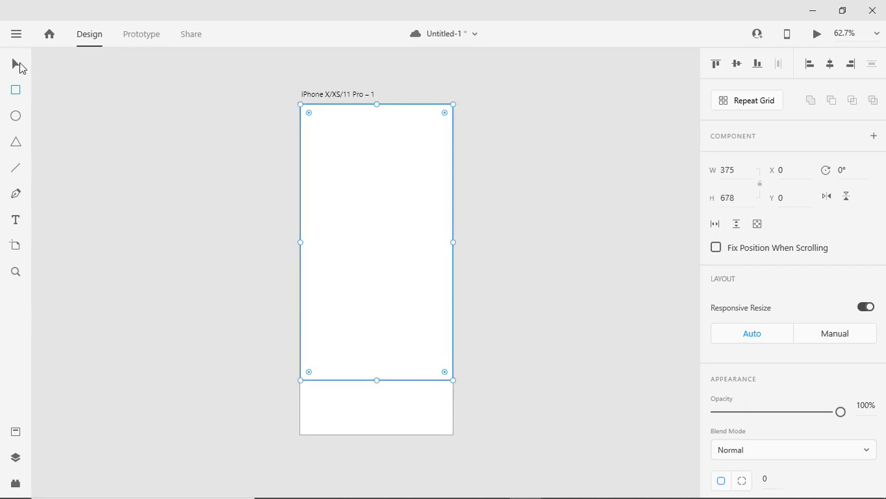
Step: Remove the rectangle's border and give it a grey #979797 fill
click(20, 67)
scroll(808, 356, down, 4)
scroll(787, 341, down, 1)
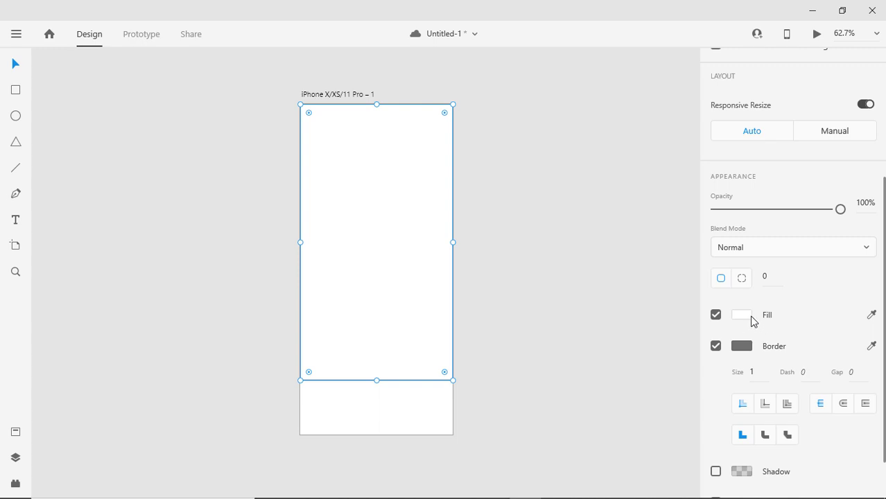
click(717, 347)
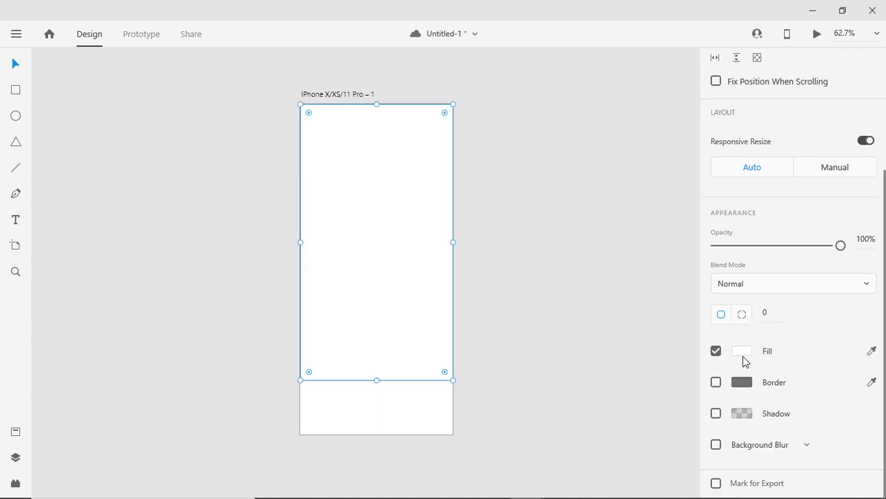
click(743, 355)
drag(567, 318, 544, 326)
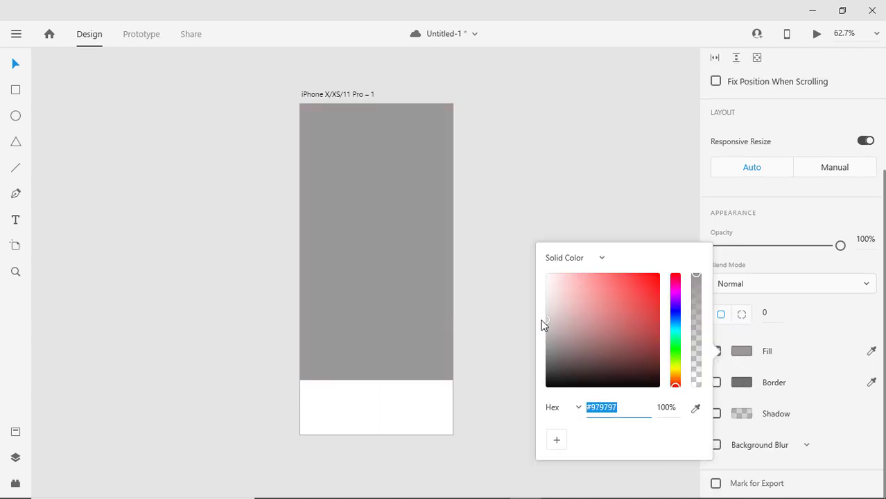
click(487, 228)
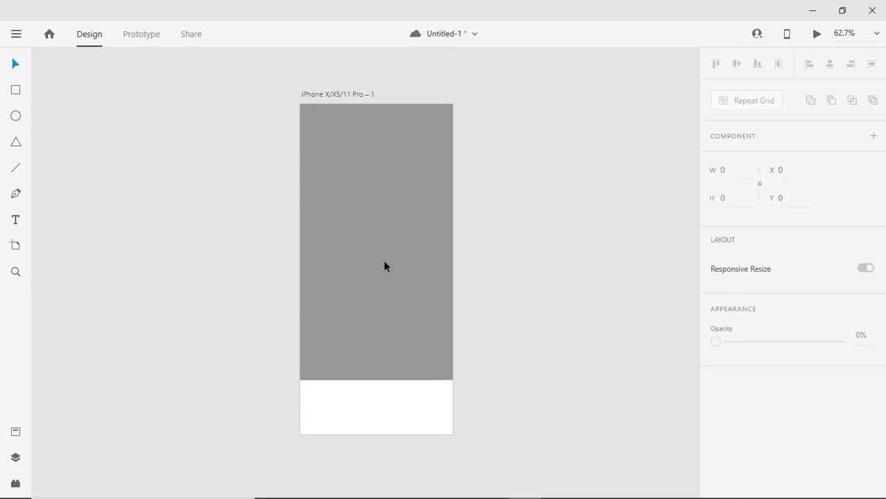
mouse_move(368, 281)
mouse_down()
mouse_move(334, 253)
mouse_move(349, 284)
mouse_up()
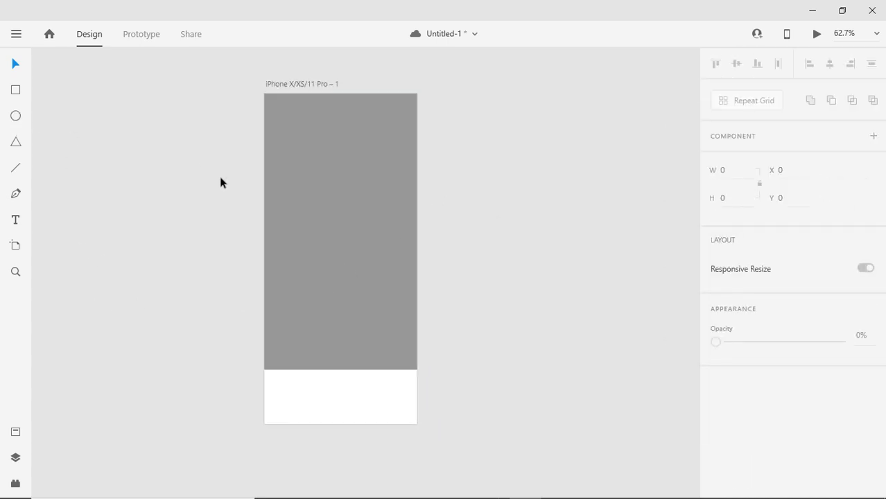
drag(306, 222, 297, 162)
Step: Draw a 24×24 circle in the white strip and fill it maroon #7A4A4A
click(16, 117)
drag(301, 312, 302, 318)
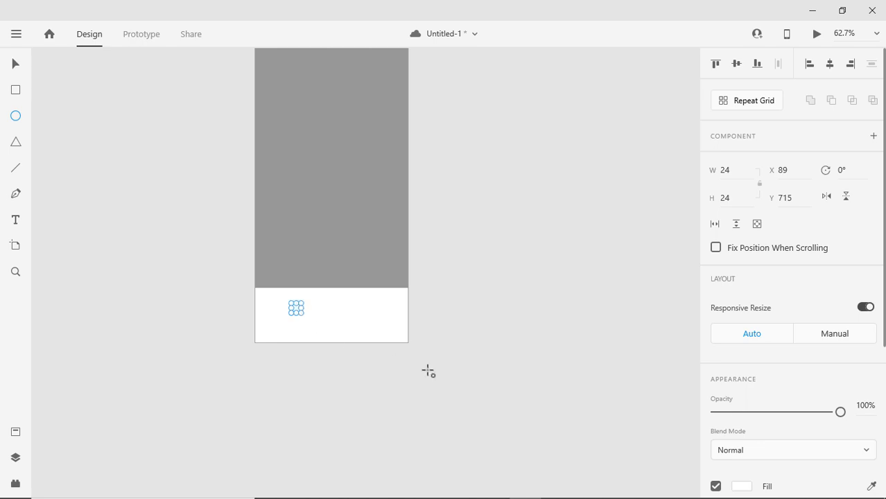
key(v)
scroll(780, 354, down, 5)
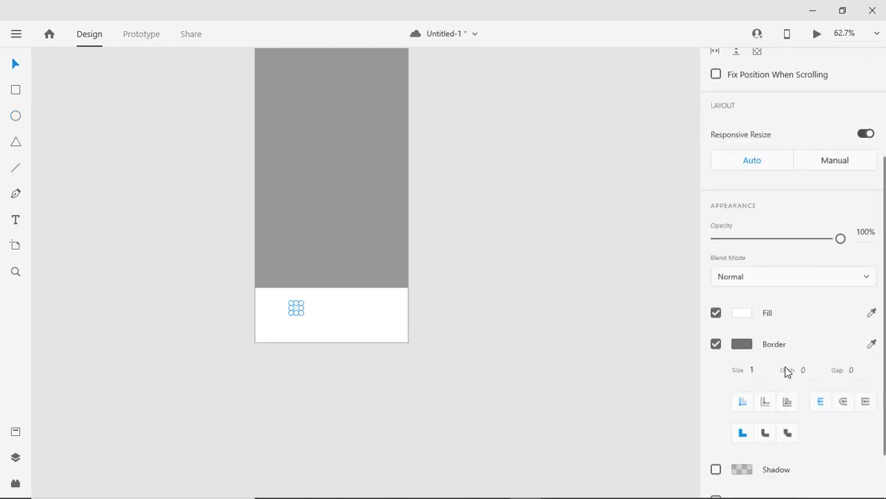
click(742, 284)
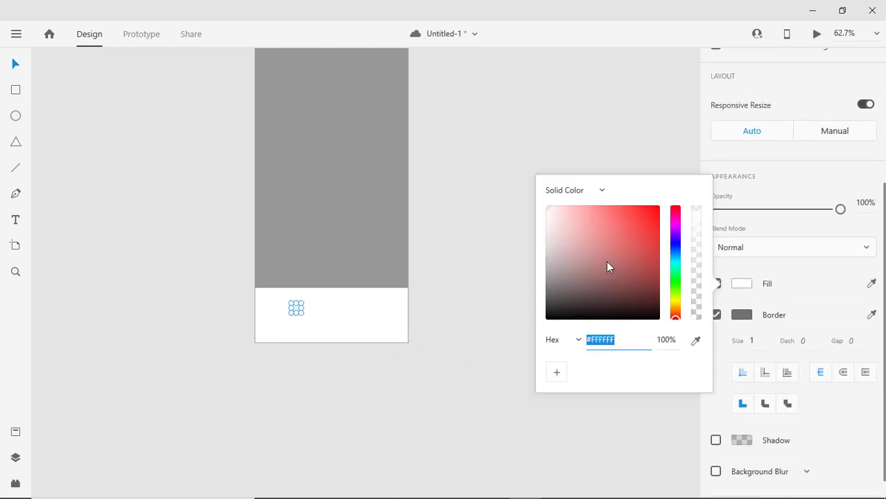
mouse_move(622, 267)
mouse_down()
mouse_move(622, 274)
mouse_move(591, 265)
mouse_up()
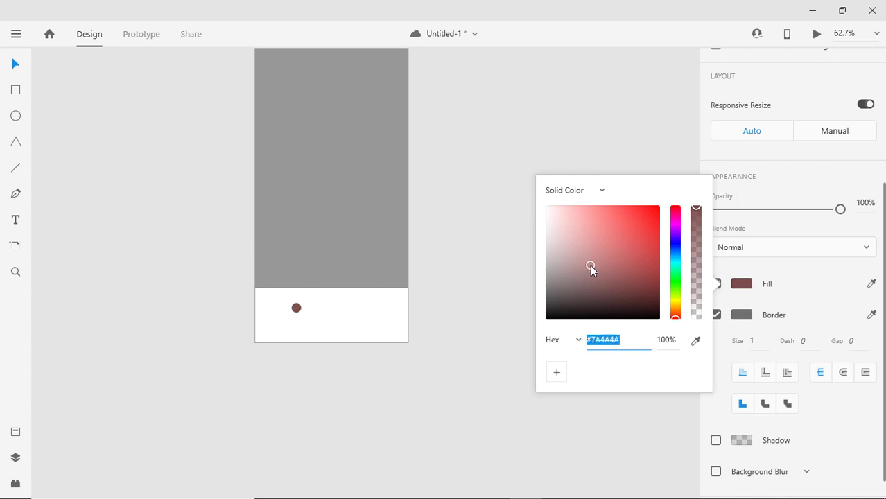
click(430, 358)
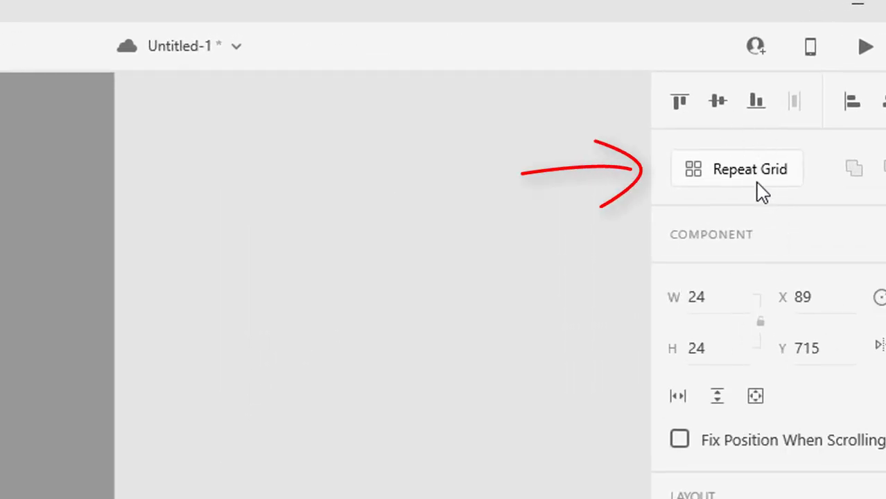
Step: Repeat-grid the circle into a row of three and centre it in the white strip
click(756, 179)
drag(306, 308, 338, 311)
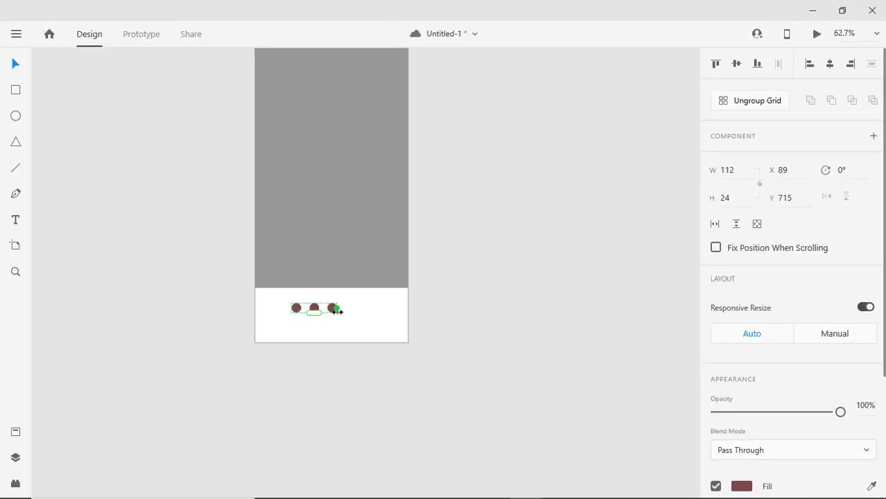
key(Escape)
key(z)
drag(209, 245, 442, 372)
key(v)
drag(324, 277, 361, 280)
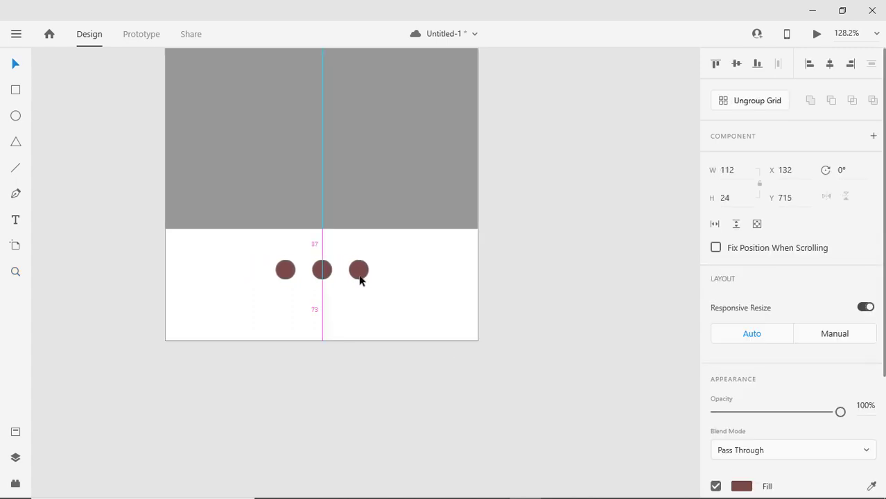
click(364, 378)
drag(361, 280, 358, 293)
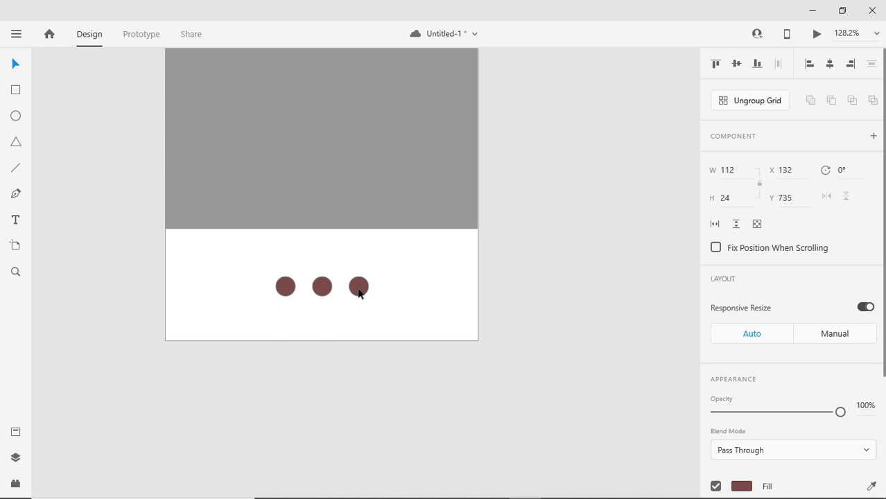
click(360, 364)
Step: Shrink every dot in the grid to 18×18
scroll(424, 350, left, 2)
click(378, 291)
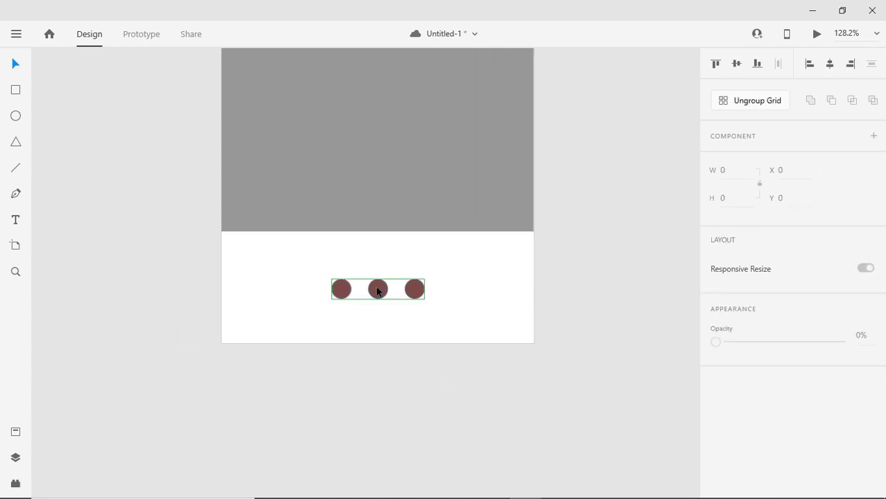
double_click(349, 290)
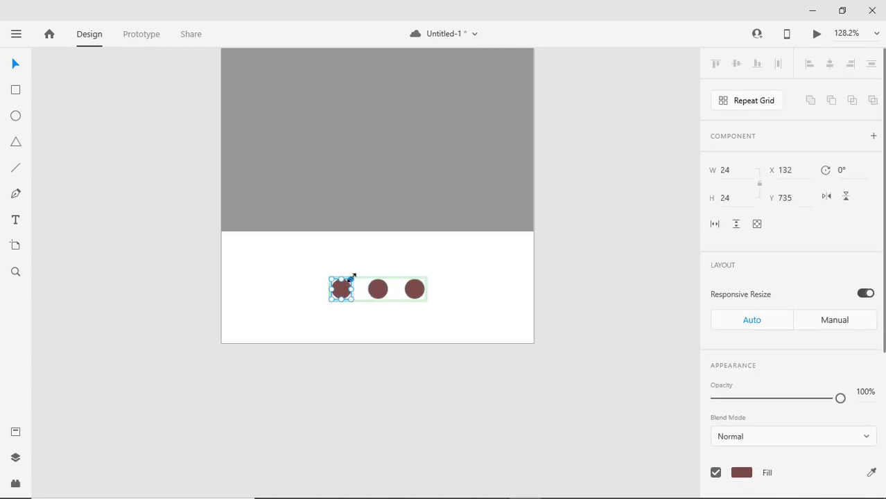
drag(352, 276, 348, 280)
Step: Zoom the view out to 100% around the row of dots
click(392, 364)
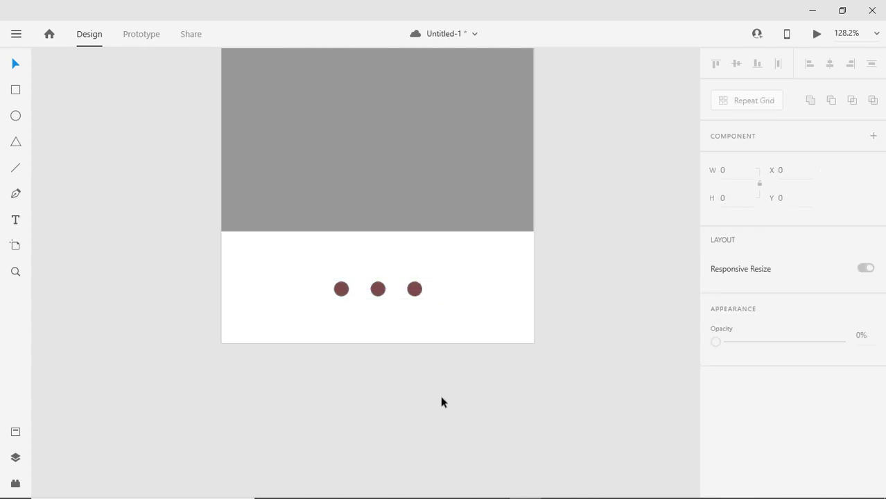
click(417, 292)
click(568, 227)
scroll(514, 159, up, 1)
key(z)
alt+click(424, 176)
key(v)
Step: Ungroup the dots' repeat grid into three separate maroon circles
click(390, 298)
right_click(391, 299)
click(434, 225)
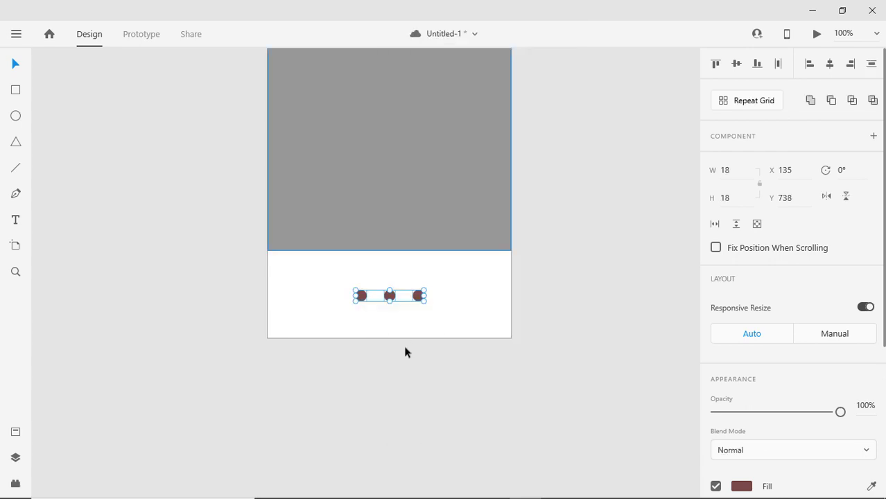
click(387, 317)
click(389, 297)
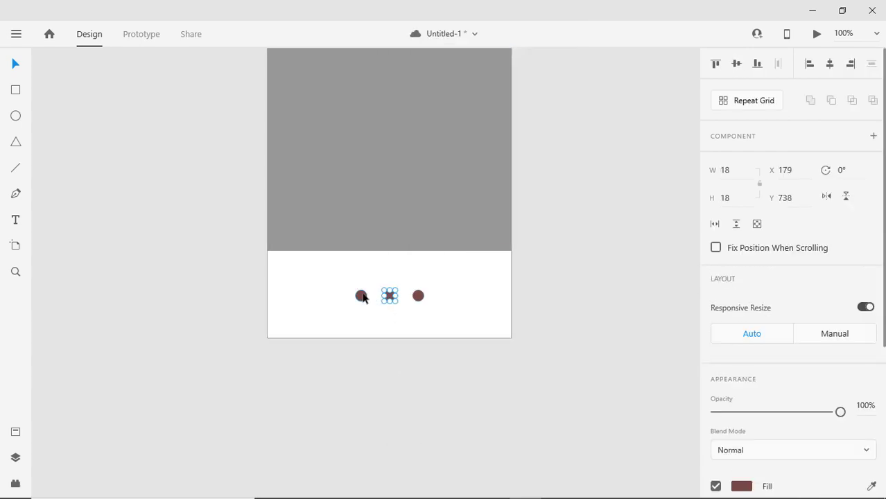
click(361, 296)
click(402, 380)
Step: Zoom out until the whole mobile artboard is visible
scroll(426, 326, up, 3)
scroll(424, 287, up, 2)
scroll(420, 283, up, 2)
key(z)
alt+click(408, 236)
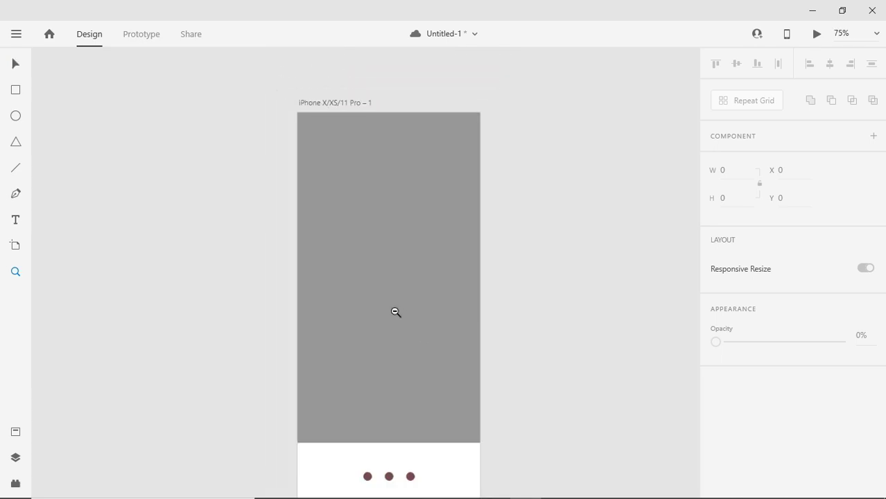
alt+click(395, 318)
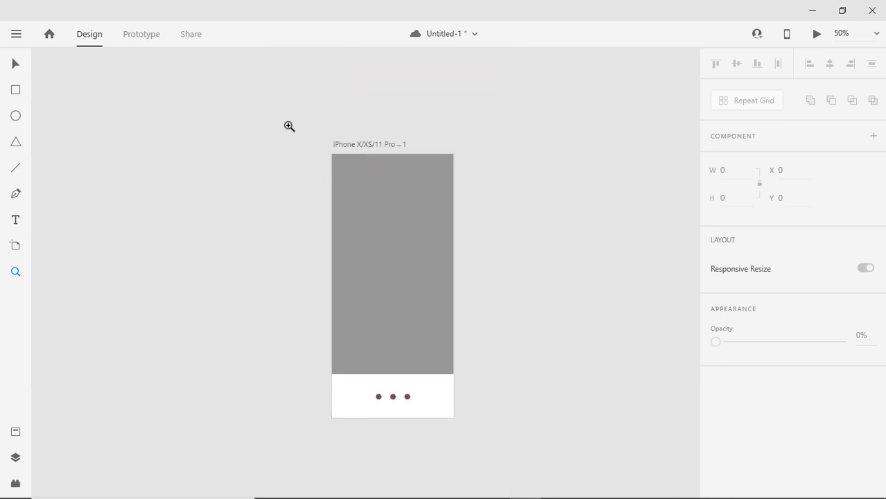
Step: Turn the grey rectangle into a repeat grid three cells across
mouse_move(291, 129)
mouse_down()
mouse_move(495, 444)
mouse_move(495, 435)
mouse_up()
click(259, 301)
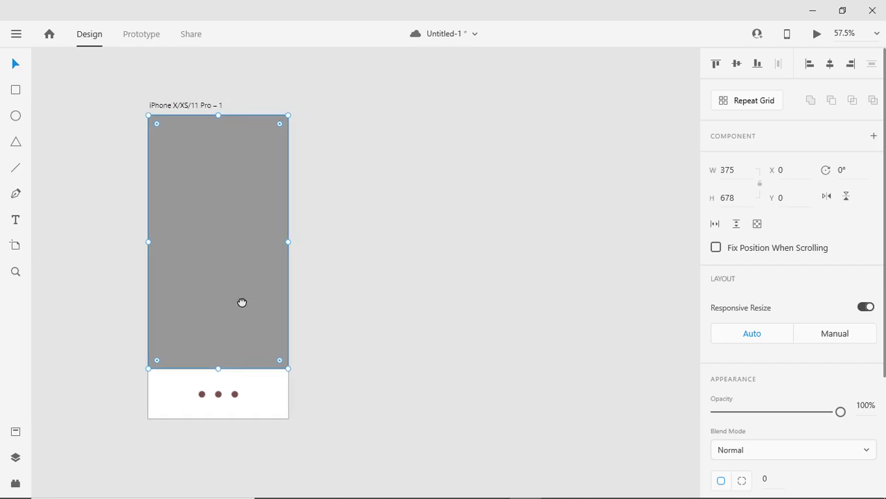
click(766, 103)
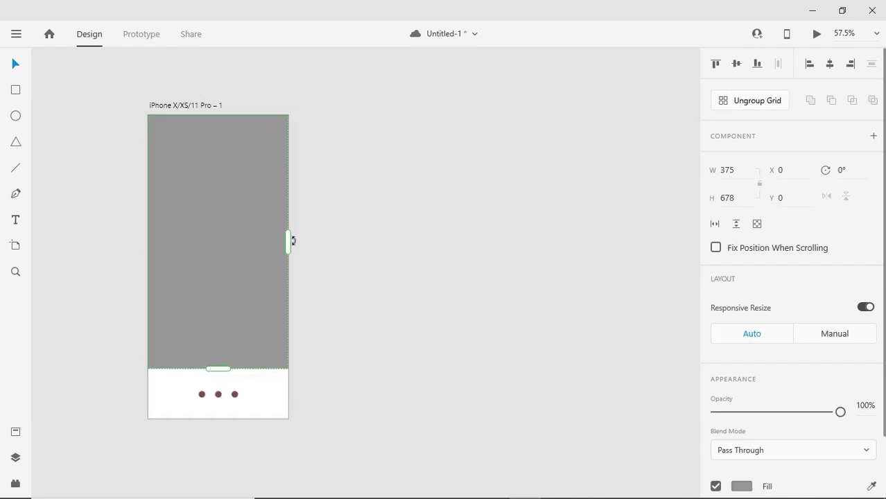
mouse_move(290, 243)
mouse_down()
mouse_move(594, 263)
mouse_move(584, 264)
mouse_up()
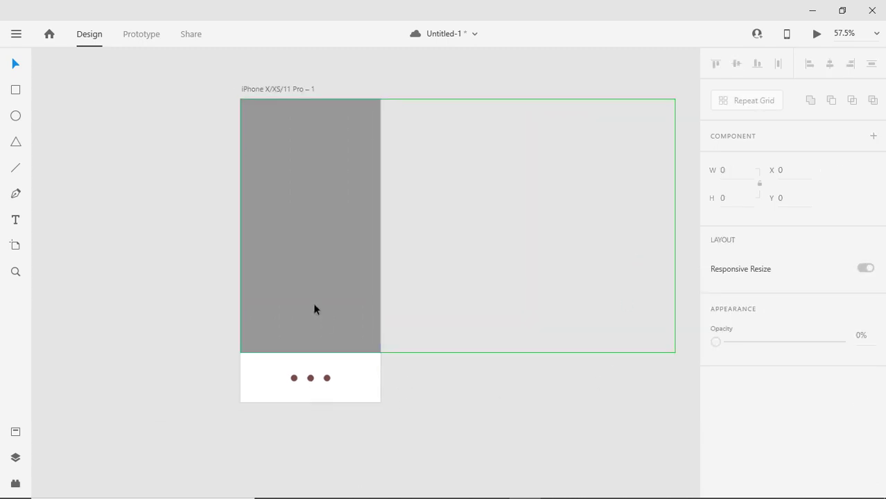
Step: Drag three children's photos from File Explorer onto the grid cells
key(super+e)
mouse_move(434, 69)
mouse_down()
mouse_move(402, 277)
mouse_move(366, 279)
mouse_up()
mouse_move(692, 445)
mouse_down()
mouse_move(508, 361)
mouse_move(348, 185)
mouse_up()
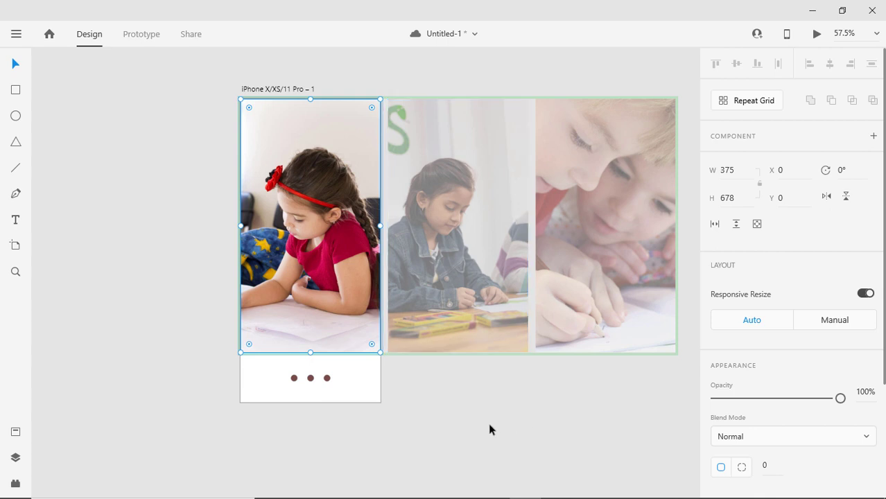
Step: Start renaming the iPhone artboard by typing 'Mobi' into its title
click(471, 425)
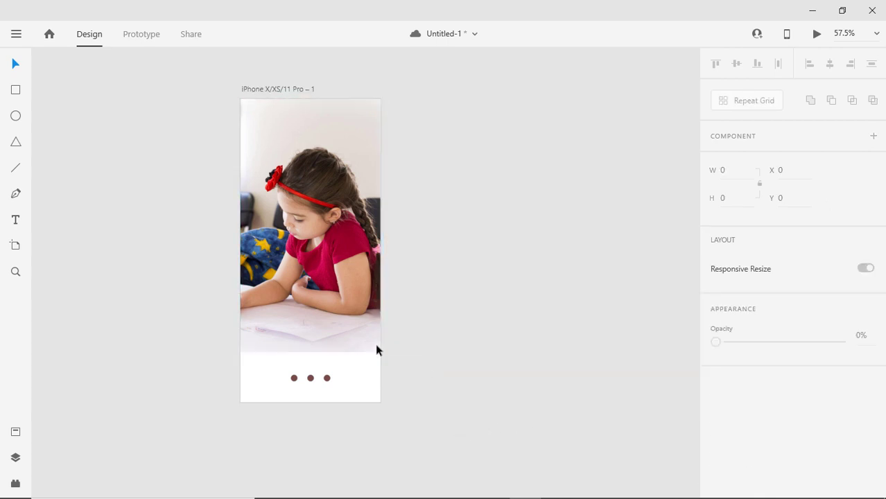
mouse_move(299, 394)
mouse_down()
mouse_move(285, 399)
mouse_move(289, 392)
mouse_up()
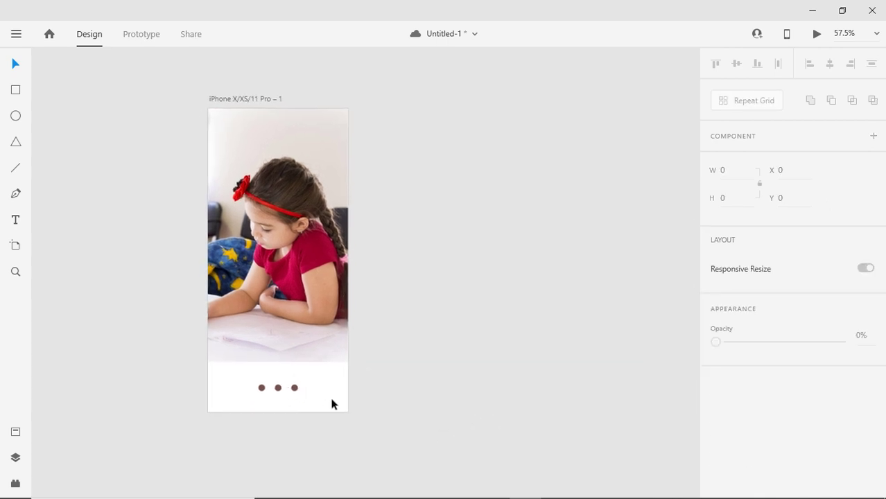
click(231, 101)
double_click(234, 101)
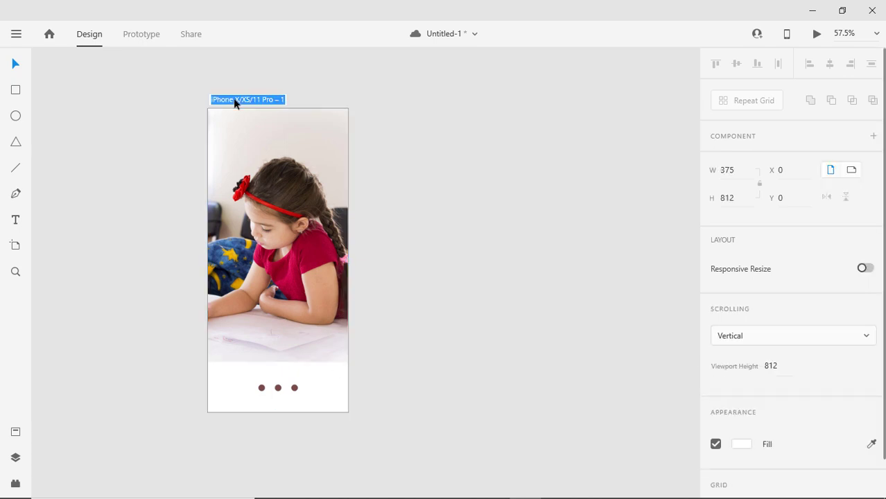
text(Mobi)
Step: Commit the artboard name 'Mobile Slider'
key(Return)
click(433, 362)
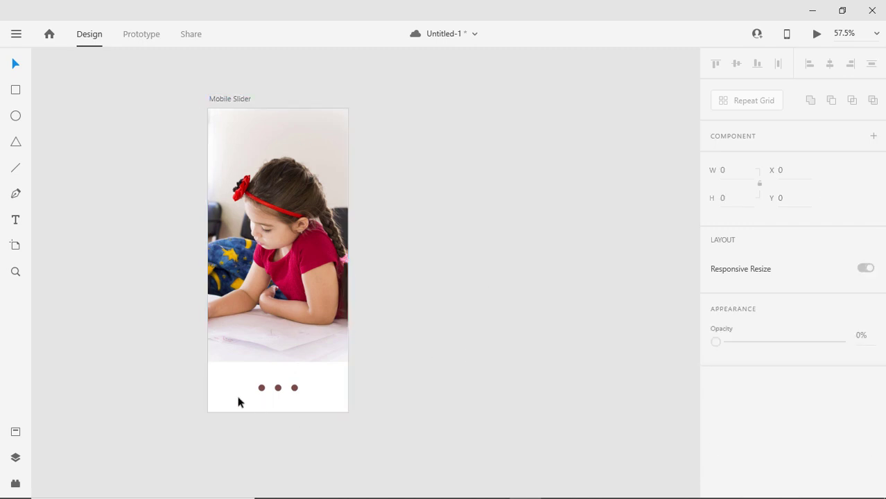
drag(272, 388, 295, 389)
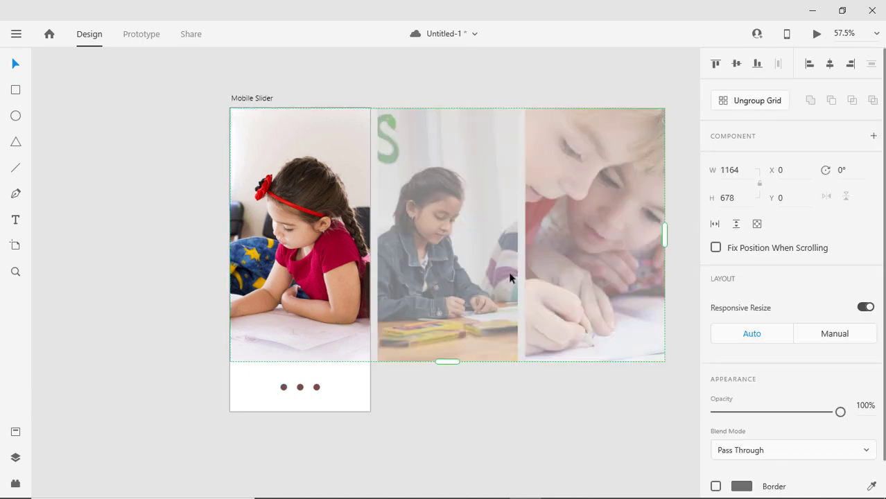
drag(367, 403, 394, 394)
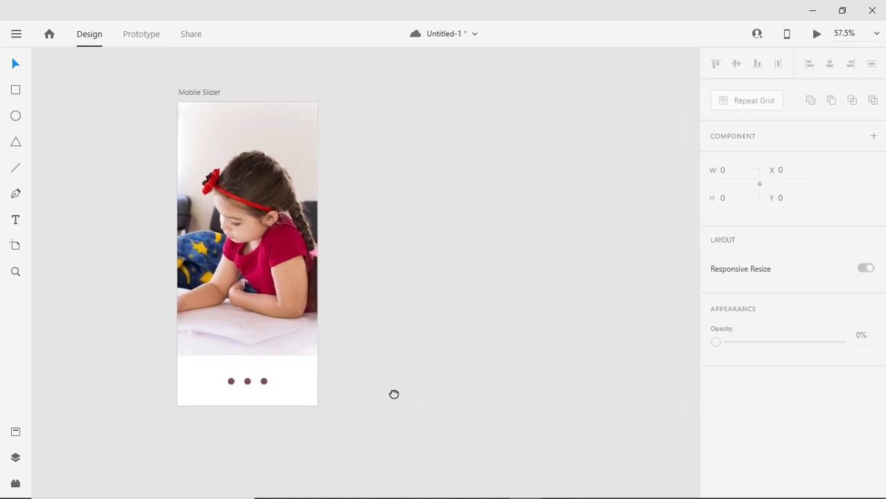
Step: Duplicate the Mobile Slider artboard twice with Ctrl+D
click(315, 392)
key(ctrl+d)
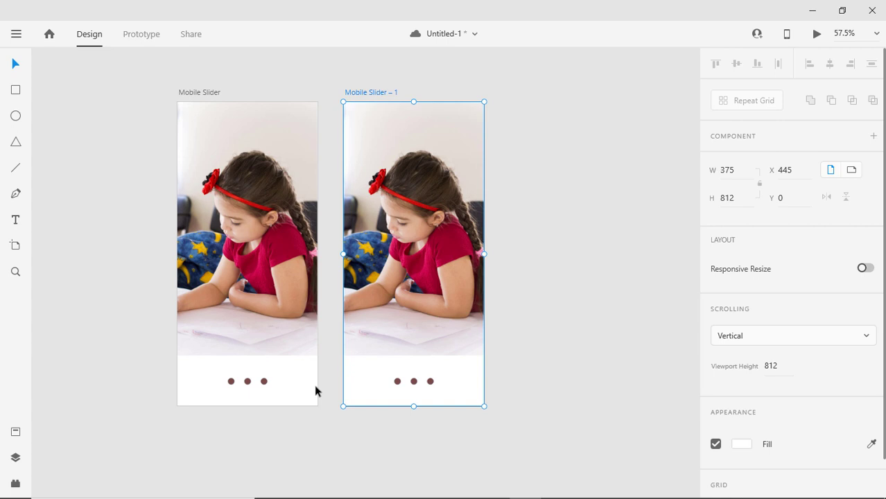
key(ctrl+d)
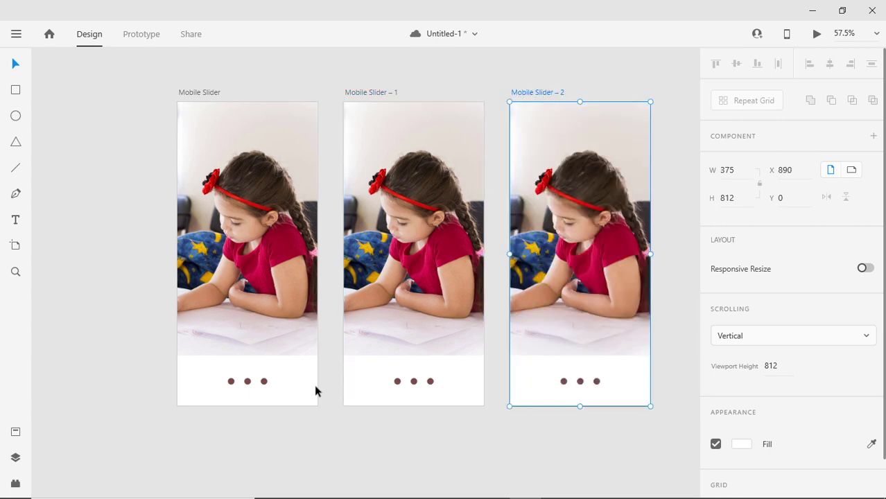
Step: Slide Mobile Slider – 1's photo grid left so the denim-jacket girl fills it
click(395, 383)
click(427, 272)
double_click(427, 273)
mouse_move(409, 266)
mouse_down()
mouse_move(252, 255)
mouse_move(261, 253)
mouse_up()
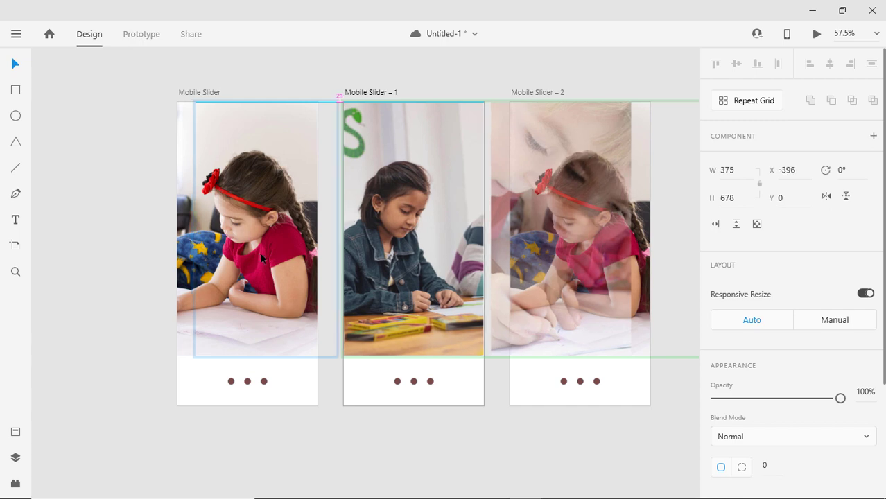
click(393, 433)
Step: Zoom in and nudge the photo flush to the artboard's left edge at X 0
key(z)
drag(312, 292, 501, 364)
key(v)
click(503, 300)
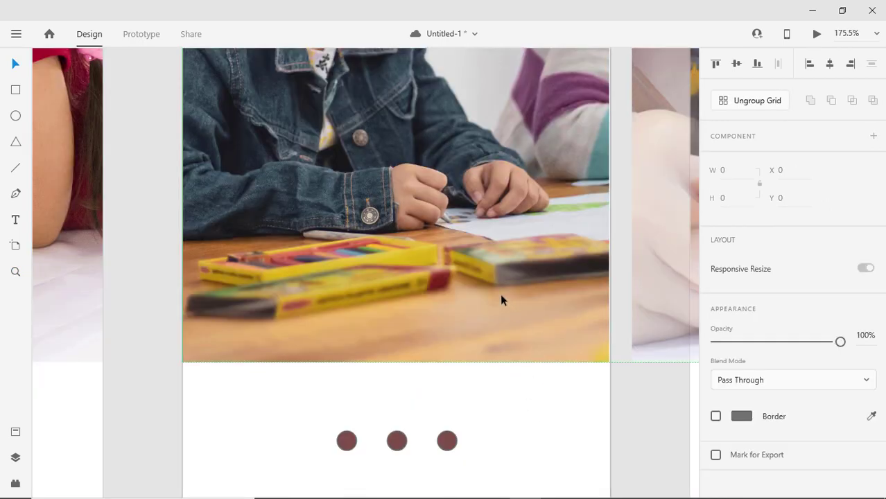
drag(494, 295, 497, 302)
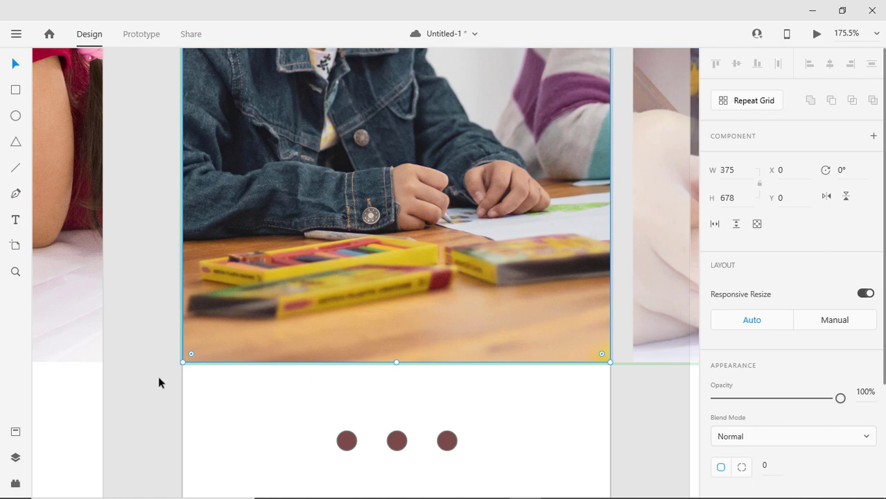
key(Left)
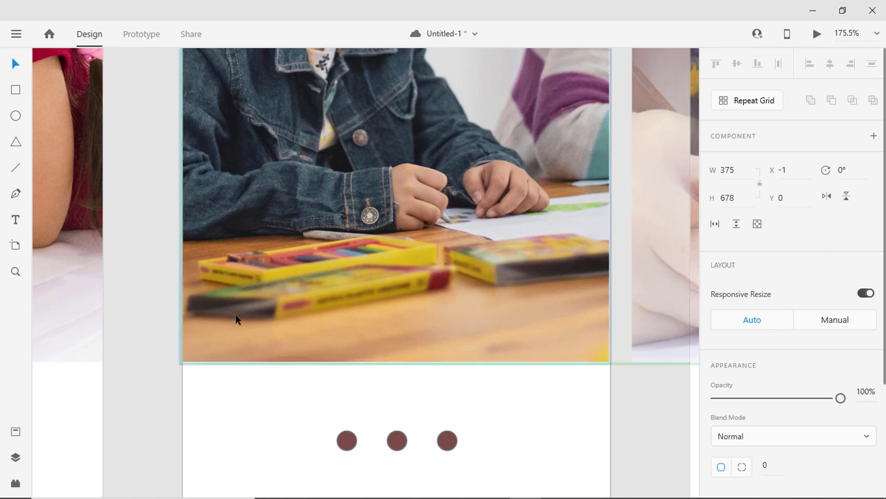
drag(236, 319, 237, 317)
click(118, 414)
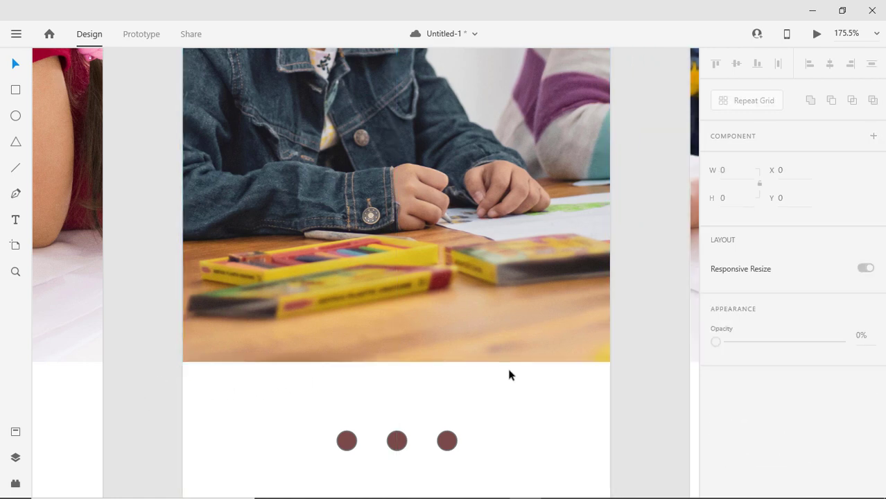
Step: Slide Mobile Slider – 2's photo grid left until the boy drawing fills it
key(z)
scroll(593, 321, down, 3)
scroll(589, 319, down, 3)
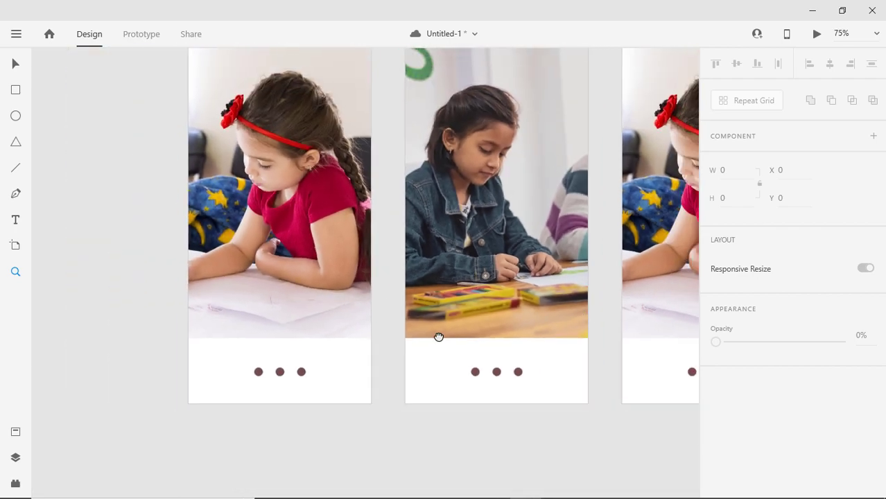
scroll(485, 333, down, 1)
drag(394, 344, 231, 374)
key(v)
click(504, 297)
drag(505, 297, 48, 297)
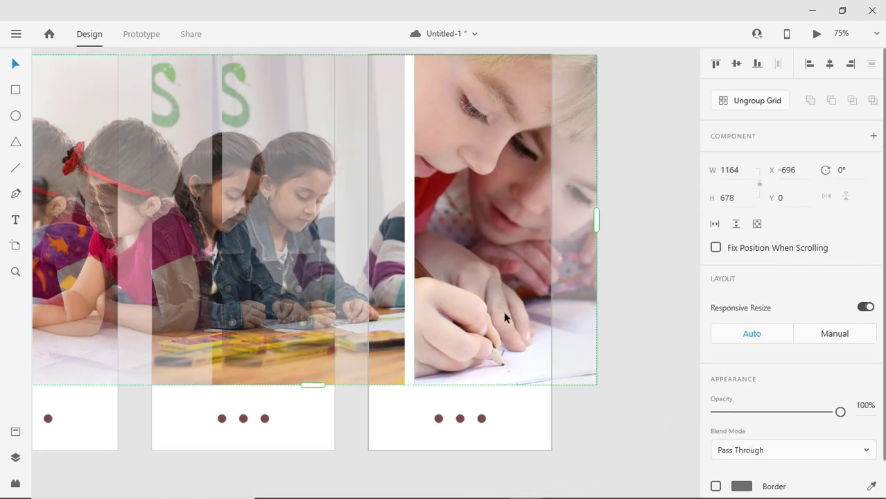
drag(507, 317, 469, 316)
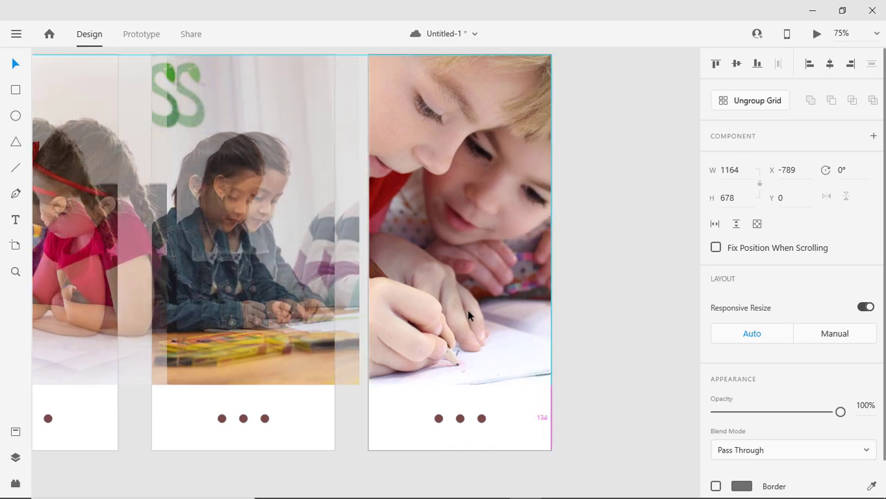
click(640, 278)
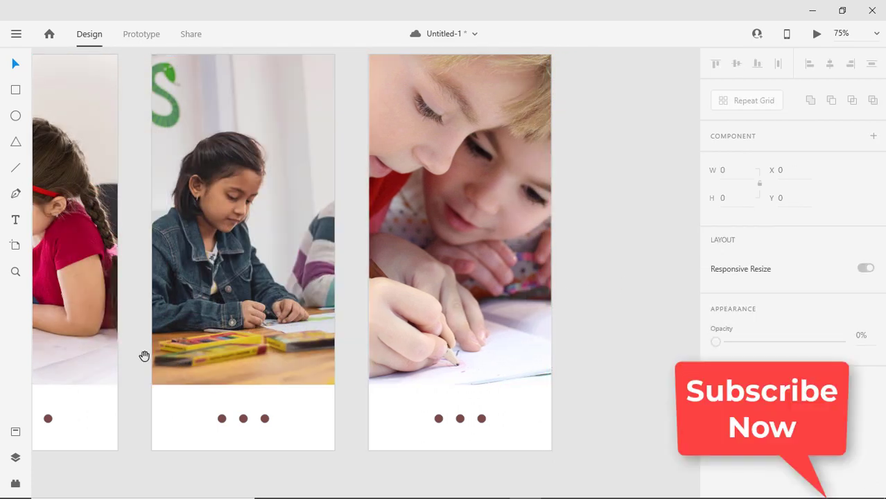
Step: Zoom out to 50% with all three artboards centred in view
drag(179, 357, 378, 349)
key(z)
alt+click(462, 213)
drag(496, 321, 453, 350)
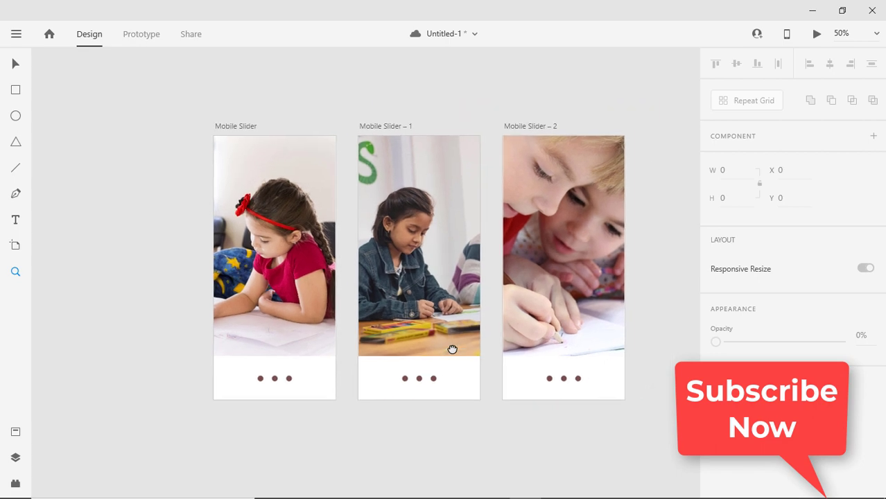
key(v)
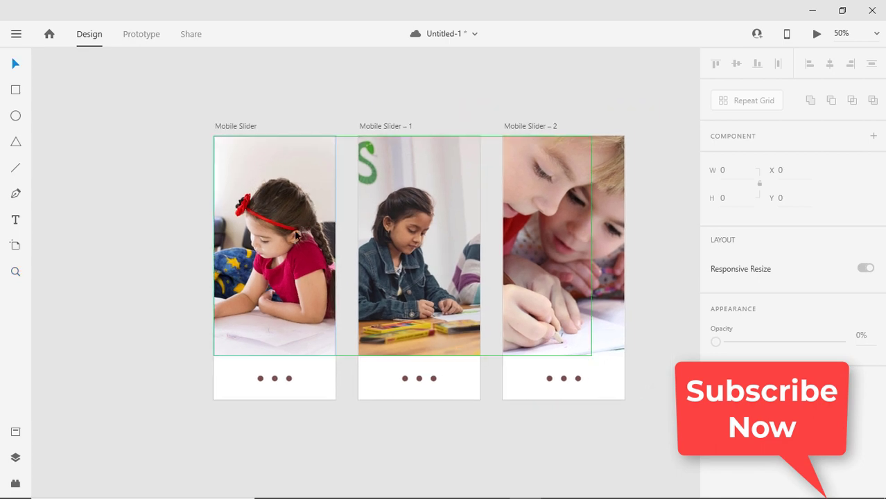
Step: Retitle the three Mobile Slider artboards, left to right, as Slide 1, Slide 2 and Slide 3
double_click(237, 127)
text(Slide 1)
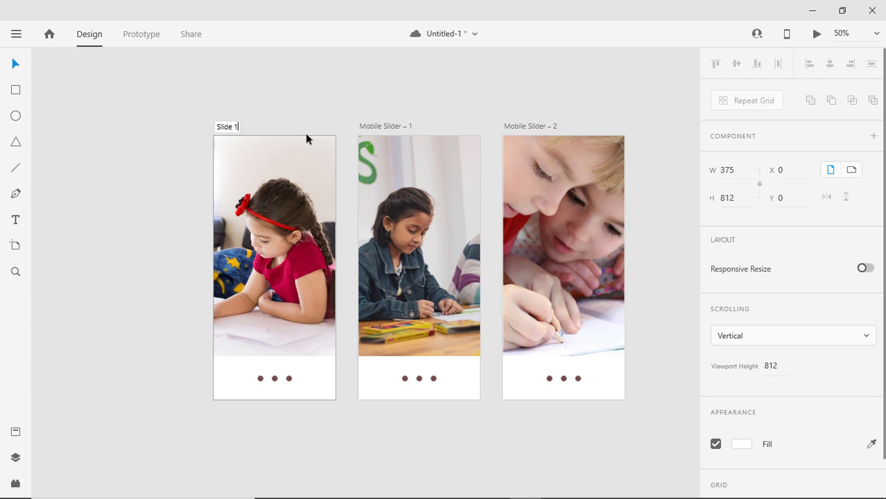
key(Return)
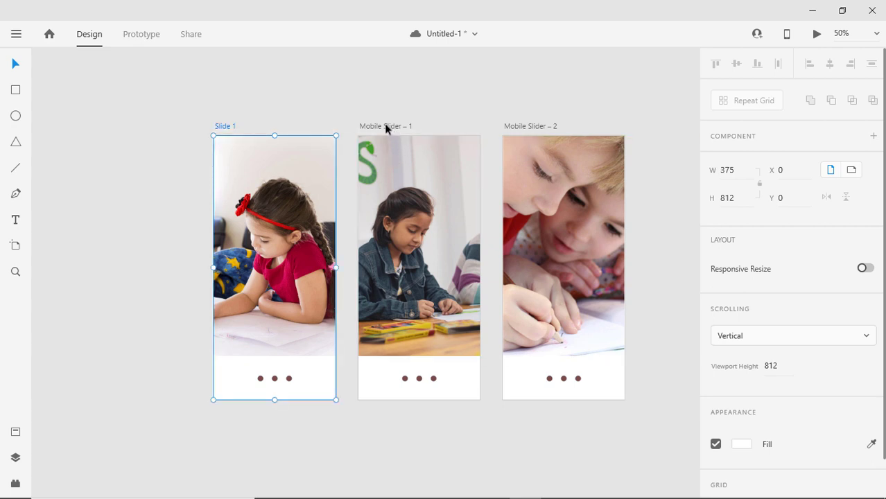
double_click(386, 127)
text(Slide 2)
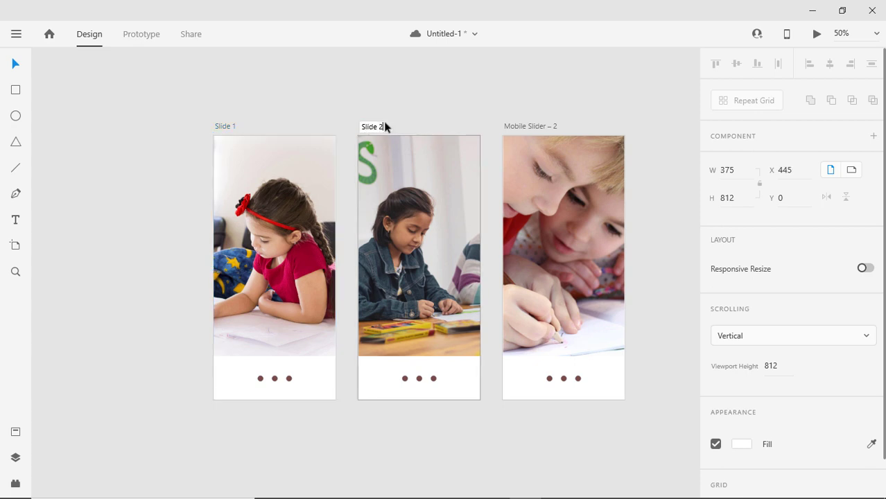
key(Return)
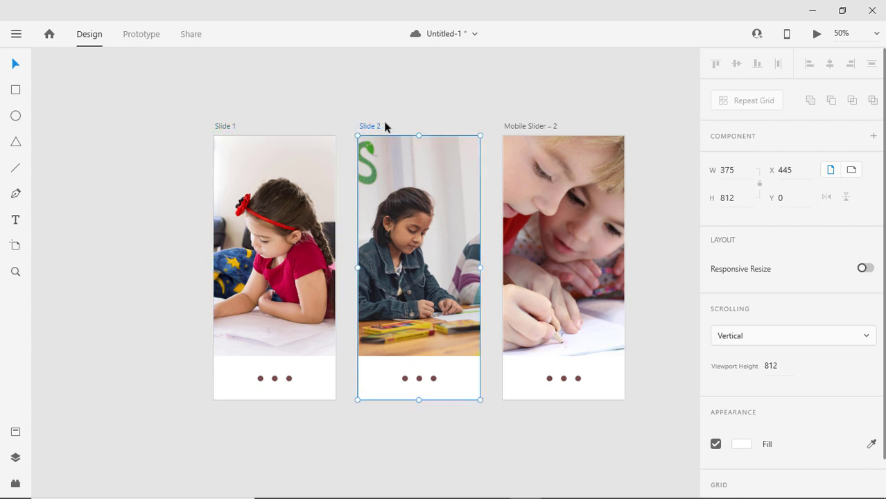
double_click(513, 126)
text(Slide 3)
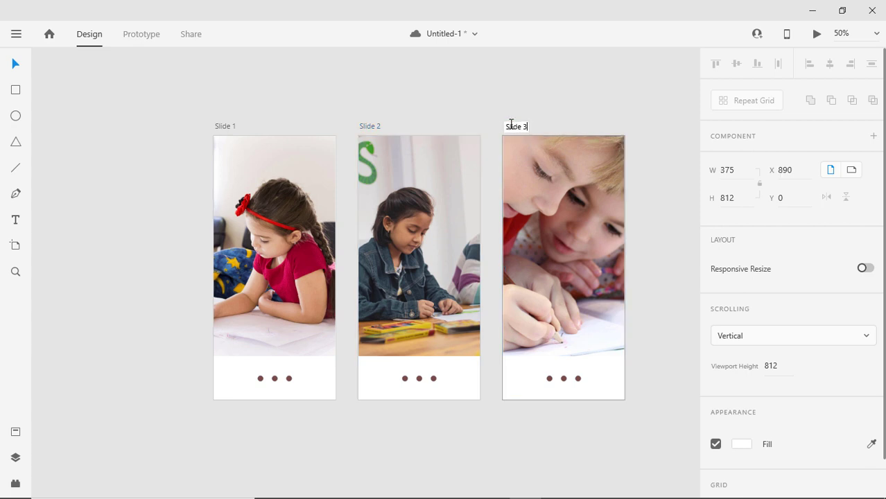
key(Return)
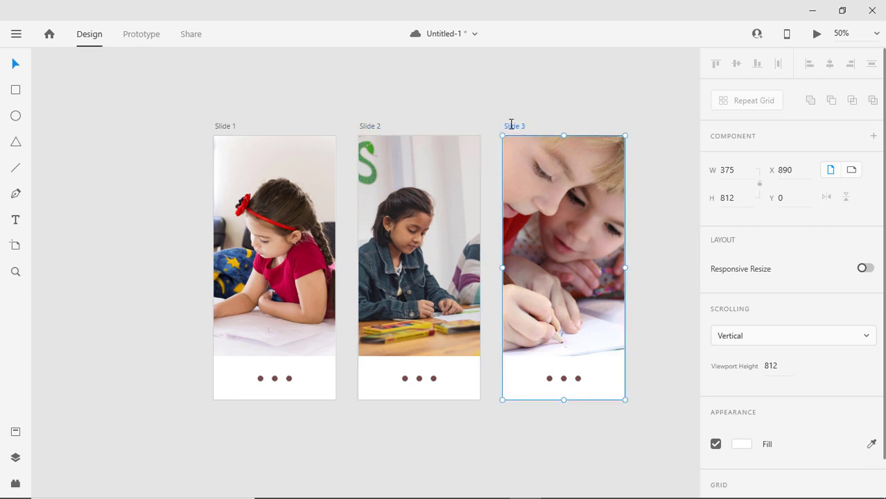
click(288, 410)
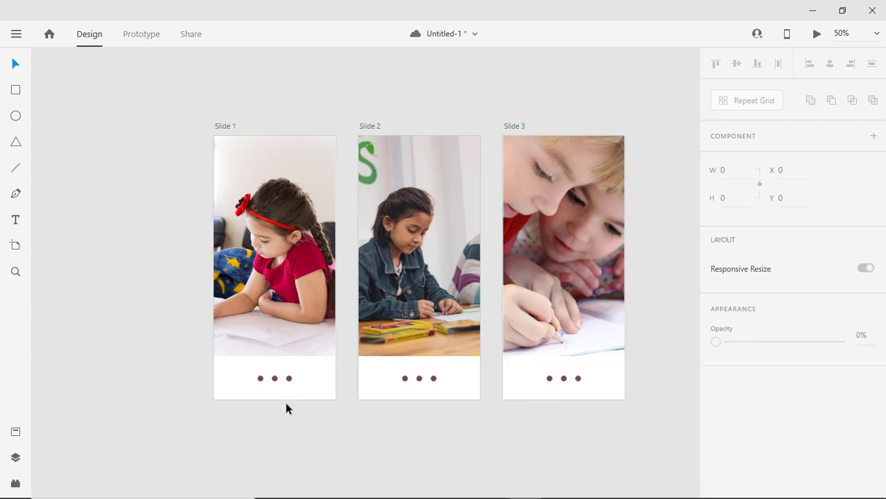
click(261, 379)
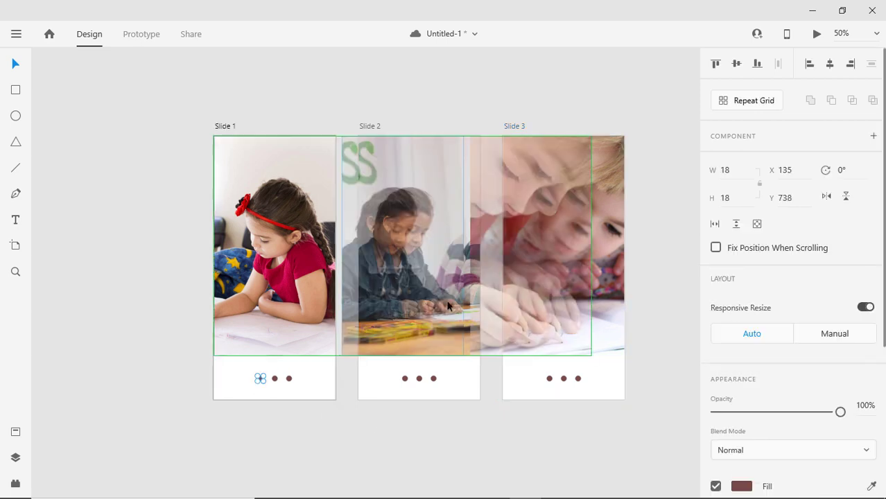
click(276, 380)
click(402, 381)
click(502, 291)
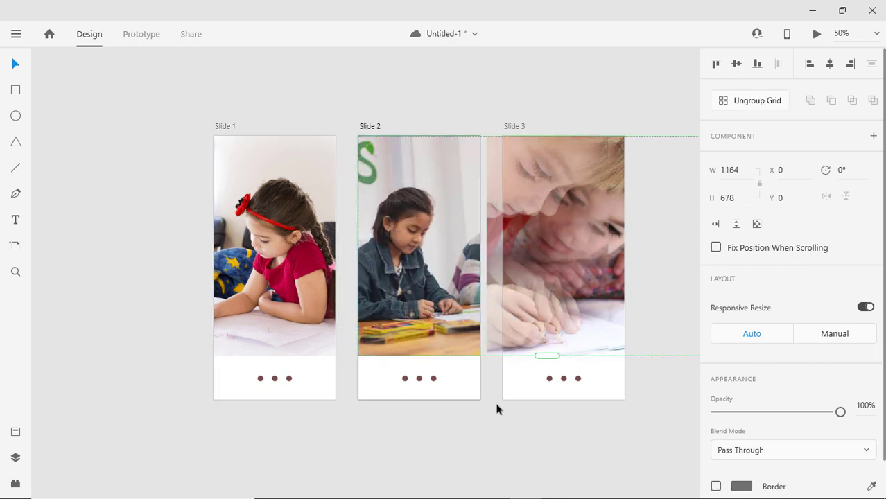
drag(611, 291, 531, 287)
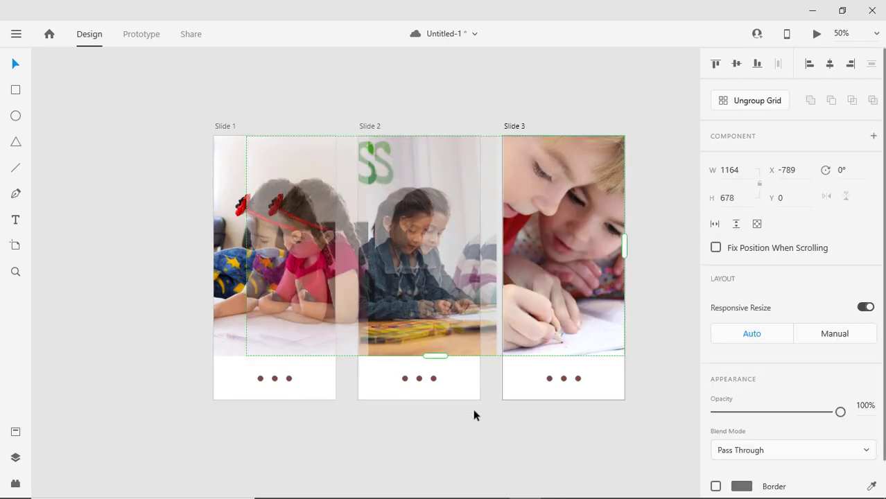
click(472, 416)
click(362, 351)
click(320, 450)
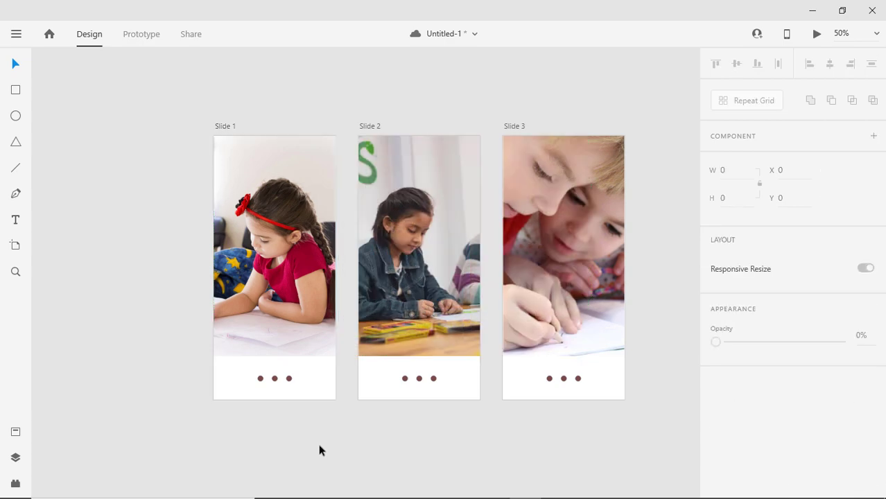
scroll(319, 451, right, 2)
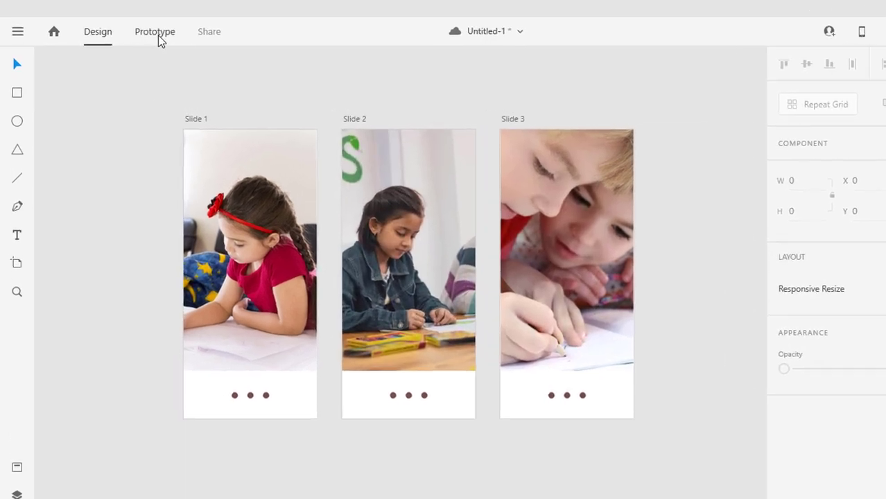
Step: In Prototype mode, link Slide 1's second and third dots to Slide 2 and Slide 3
click(143, 34)
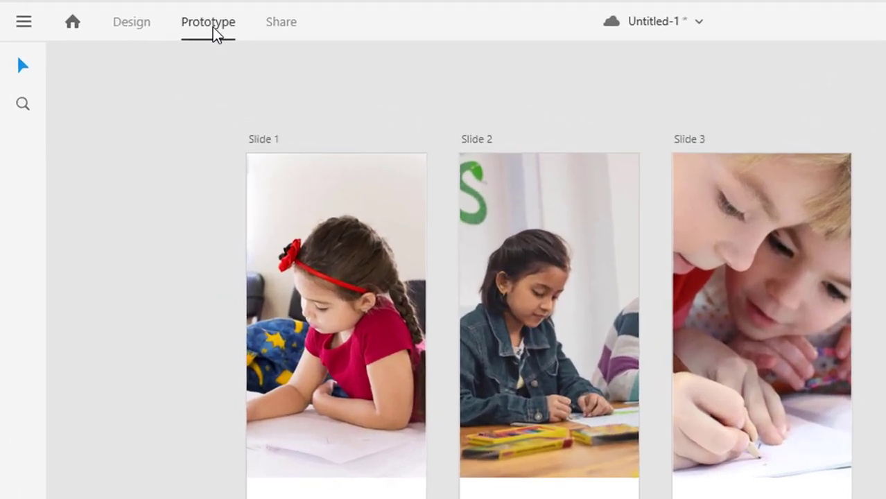
key(z)
drag(196, 103, 599, 406)
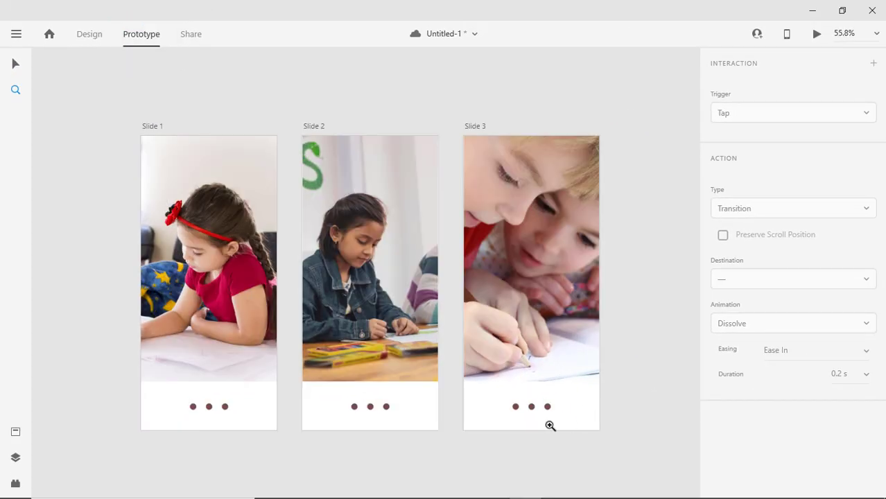
key(v)
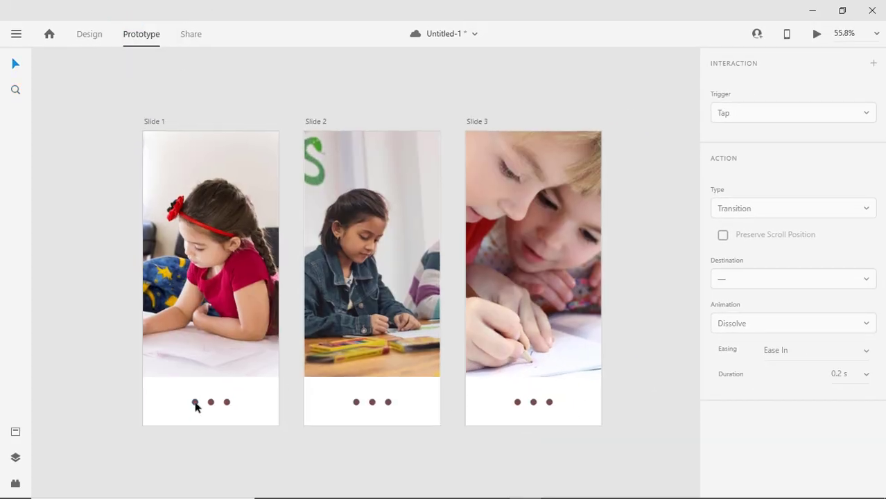
click(196, 404)
click(211, 404)
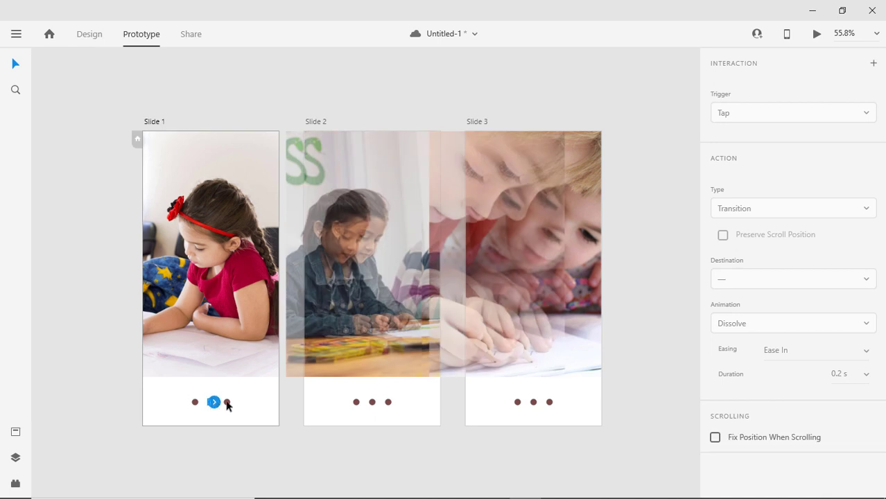
drag(215, 403, 330, 398)
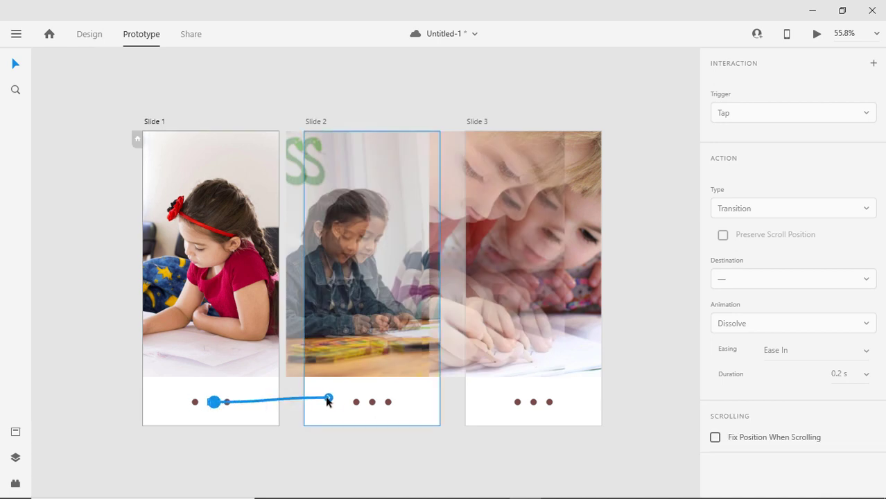
click(229, 408)
drag(230, 402, 478, 405)
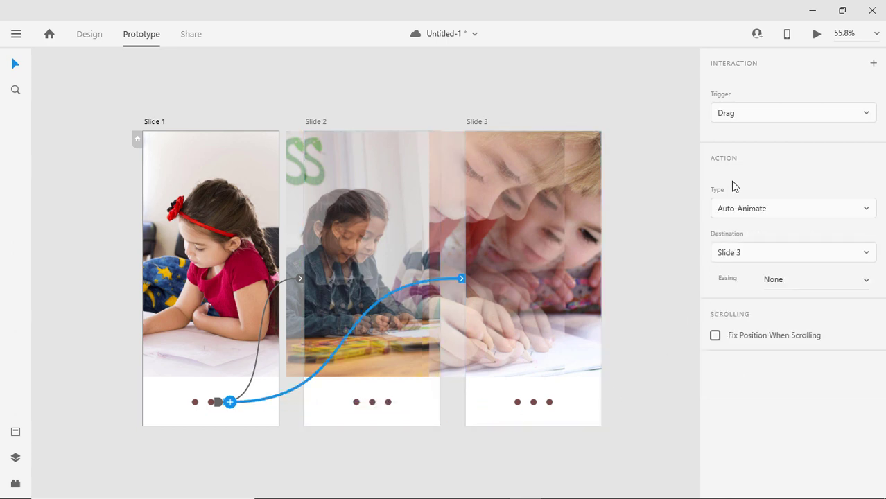
Step: Set both Slide 1 dot links to trigger on Tap
click(776, 113)
click(762, 92)
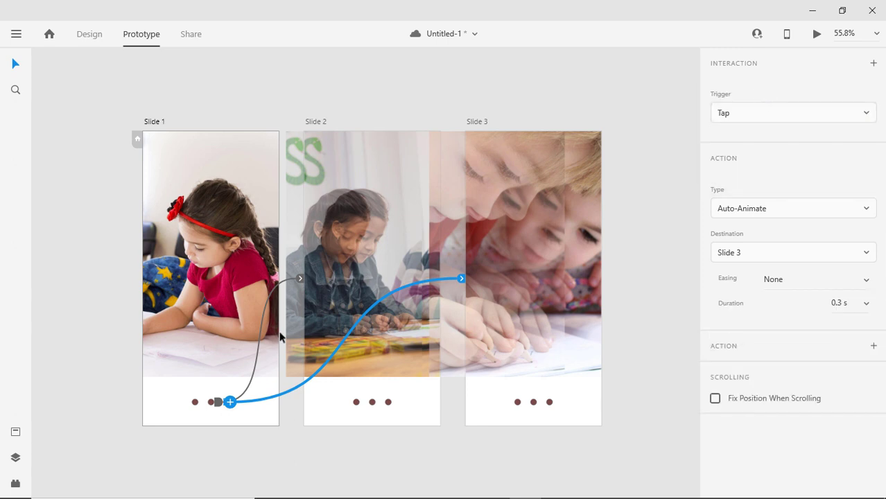
click(215, 402)
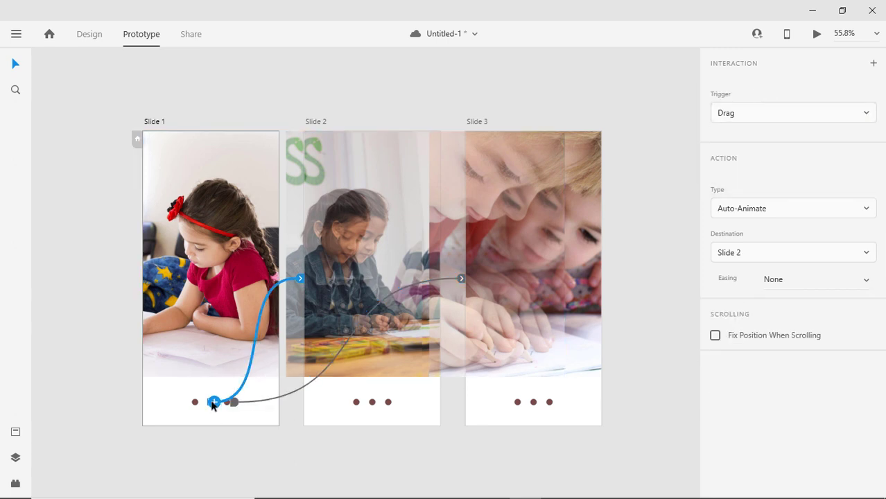
click(783, 119)
click(759, 89)
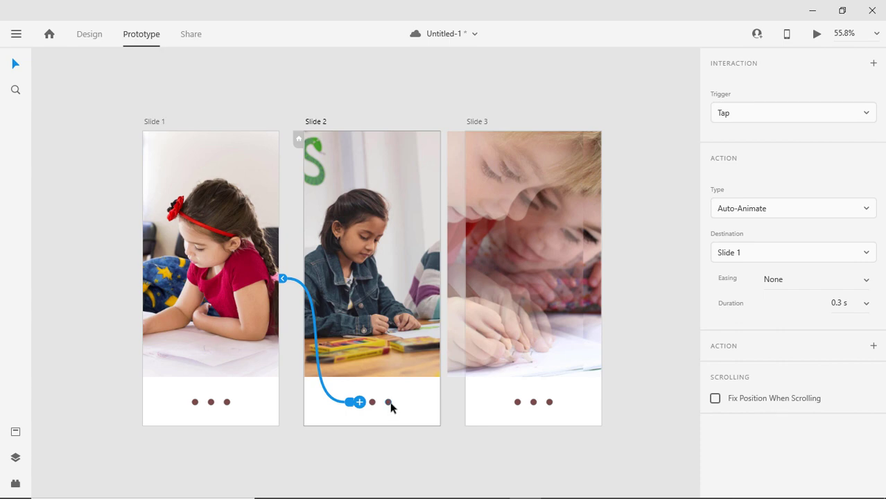
Step: Link Slide 2's third dot to Slide 3, and Slide 3's dots to Slides 1 and 2
click(390, 404)
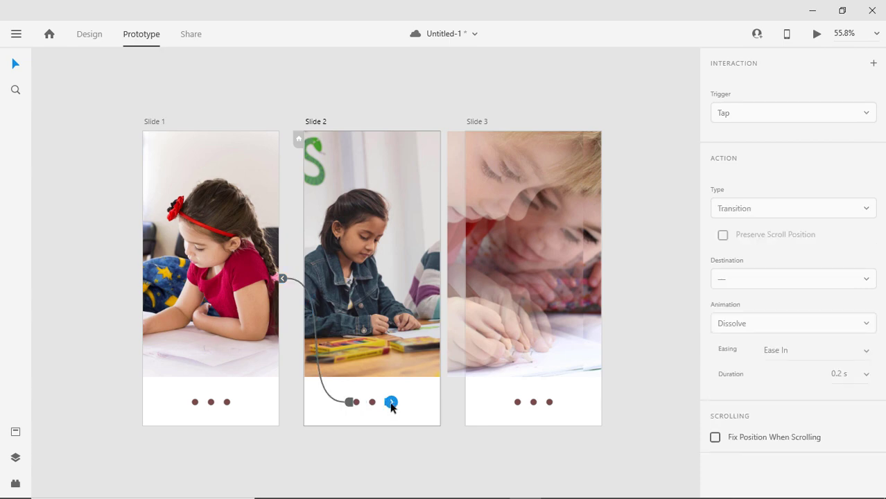
drag(391, 403, 512, 409)
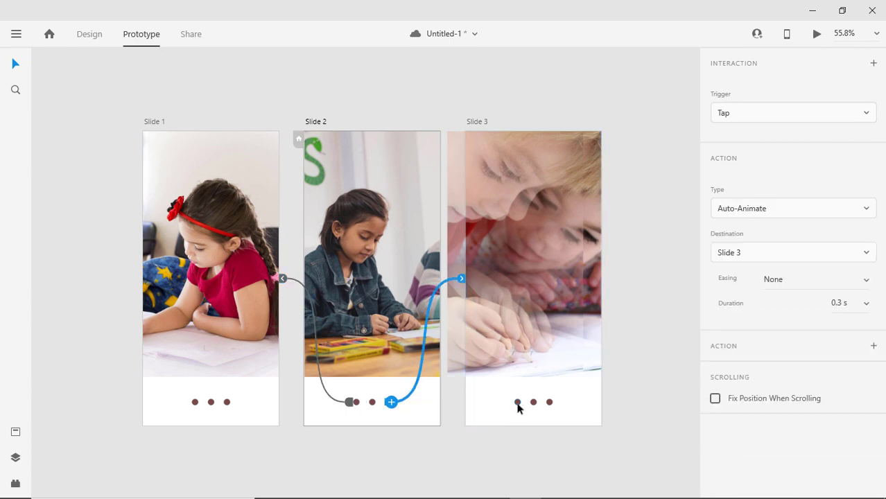
click(517, 404)
drag(521, 405, 266, 413)
click(535, 408)
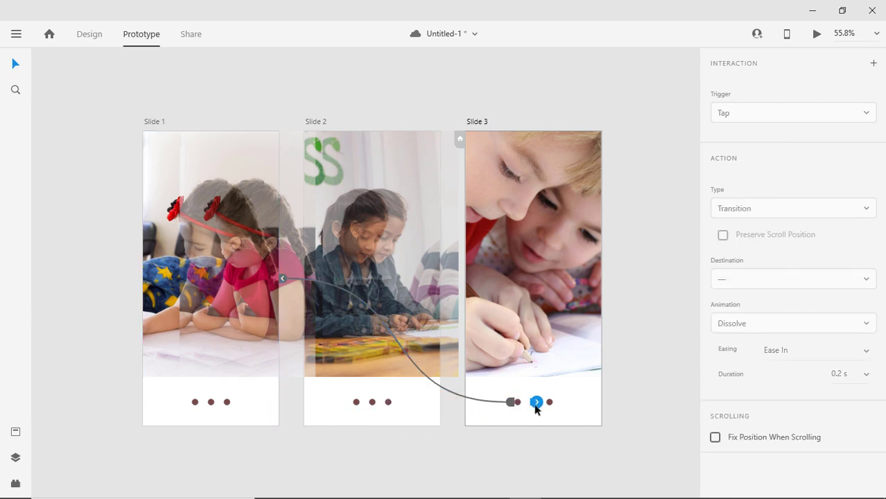
drag(536, 408, 412, 411)
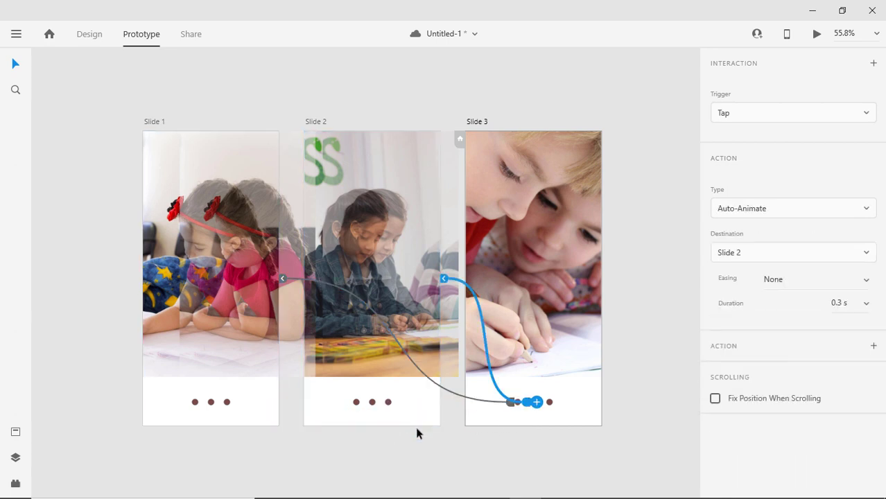
click(413, 456)
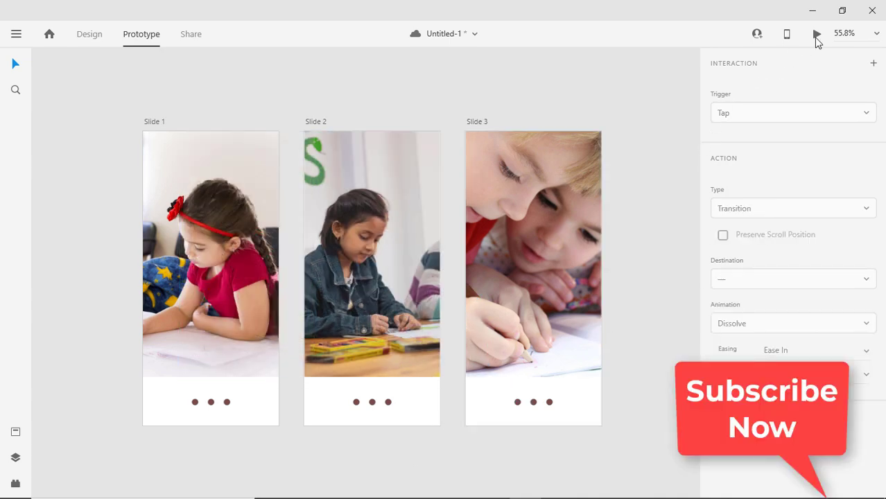
Step: Preview the prototype, tapping the dots to cycle through Slides 1–3, then close it
click(817, 34)
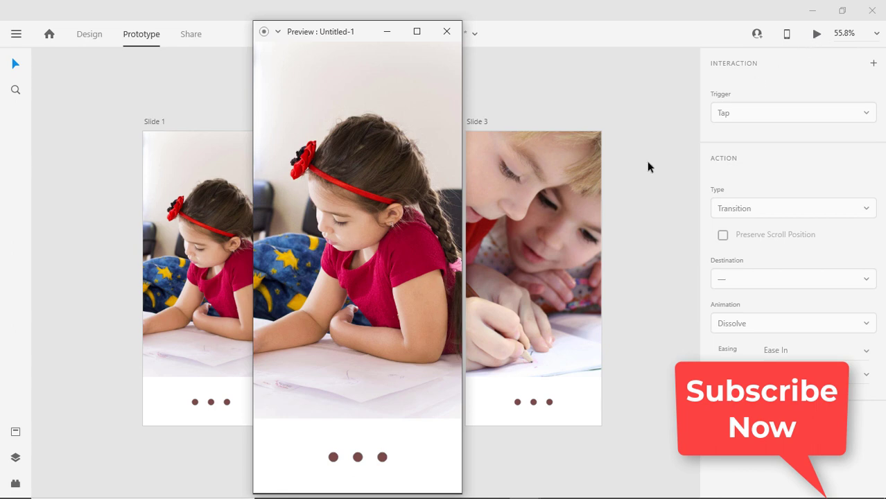
click(358, 458)
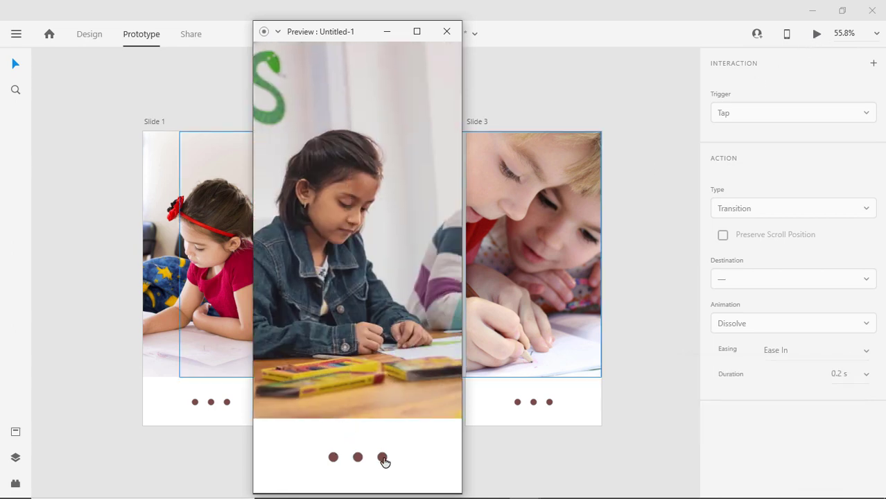
click(383, 458)
click(357, 458)
click(335, 458)
click(382, 458)
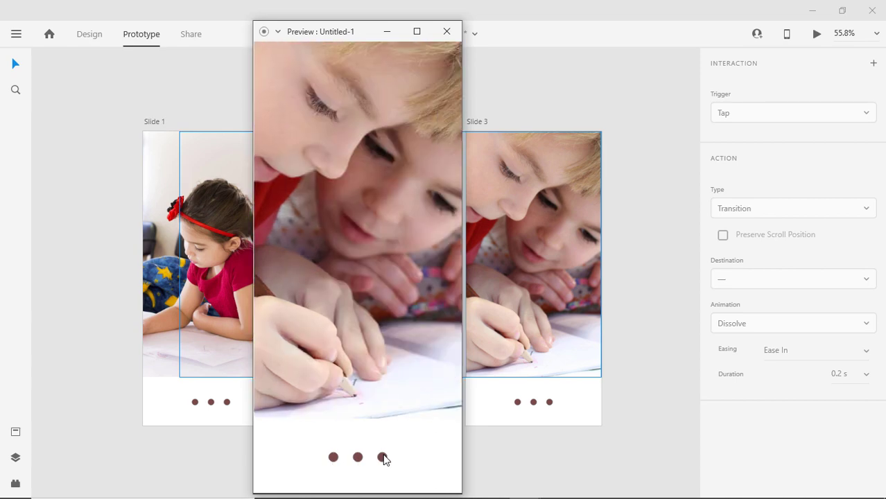
click(358, 459)
click(382, 458)
click(333, 458)
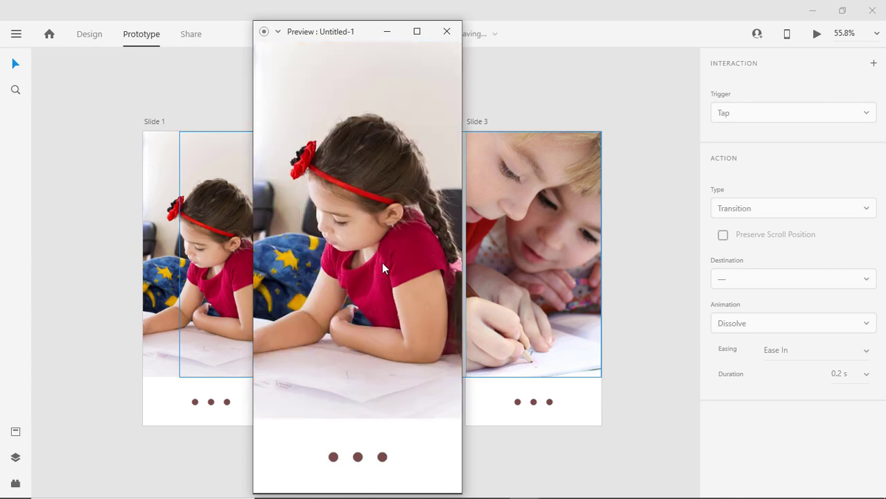
click(447, 32)
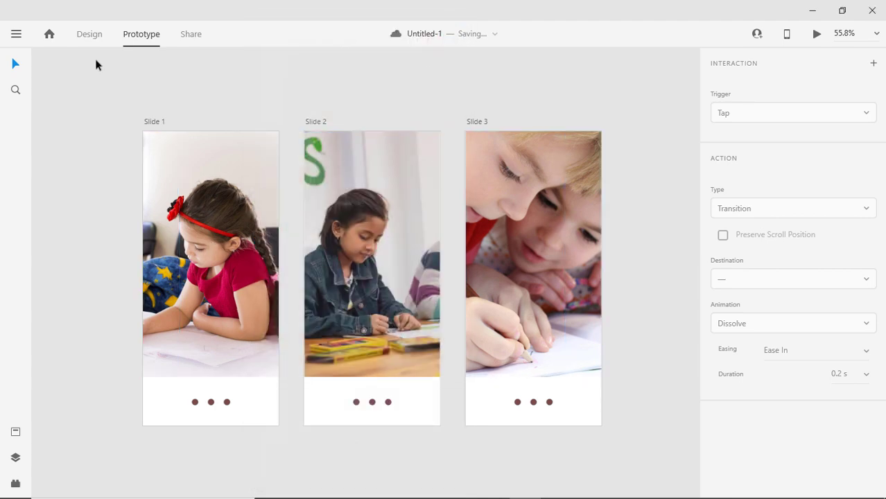
Step: Link Slide 1's photo to Slide 2 with a Drag trigger
click(203, 206)
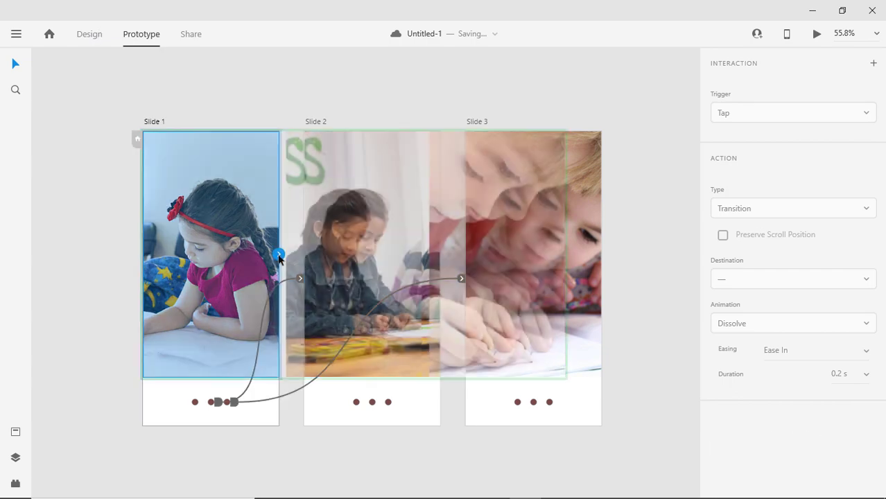
drag(278, 256, 321, 240)
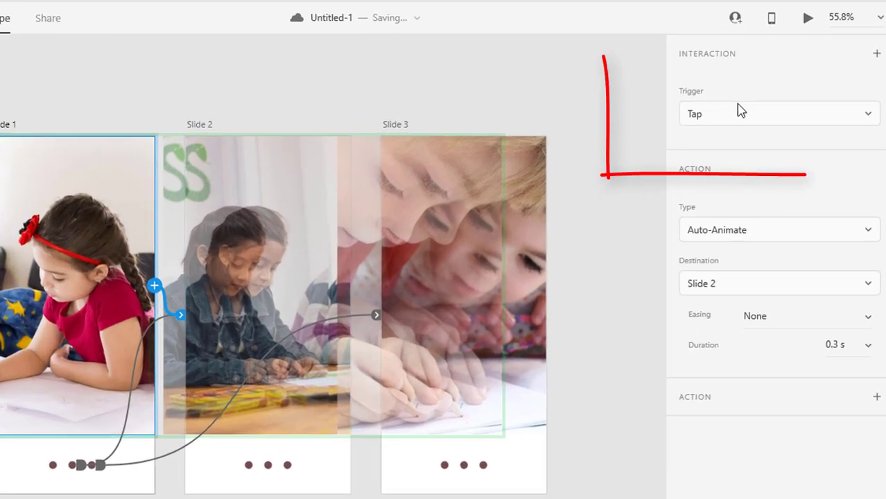
click(758, 115)
click(655, 165)
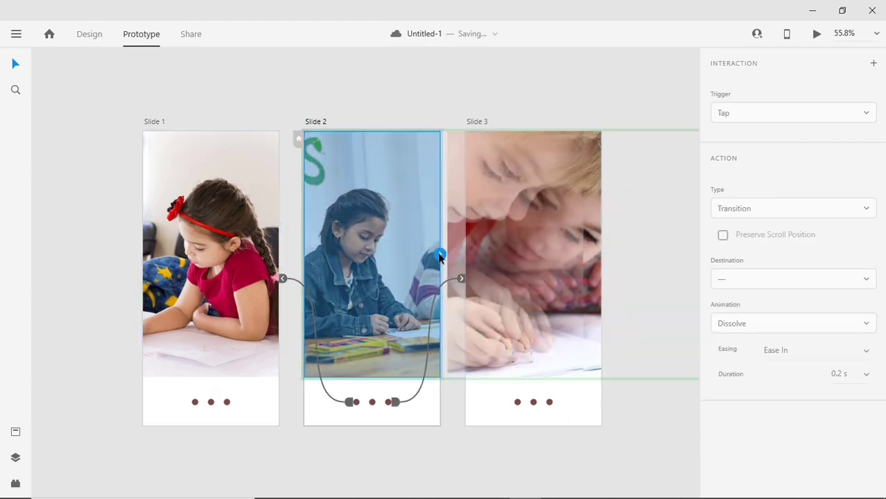
Step: Link Slide 2's photo to Slide 3 and Slide 3's photo back to Slide 1
drag(439, 254, 484, 248)
click(568, 179)
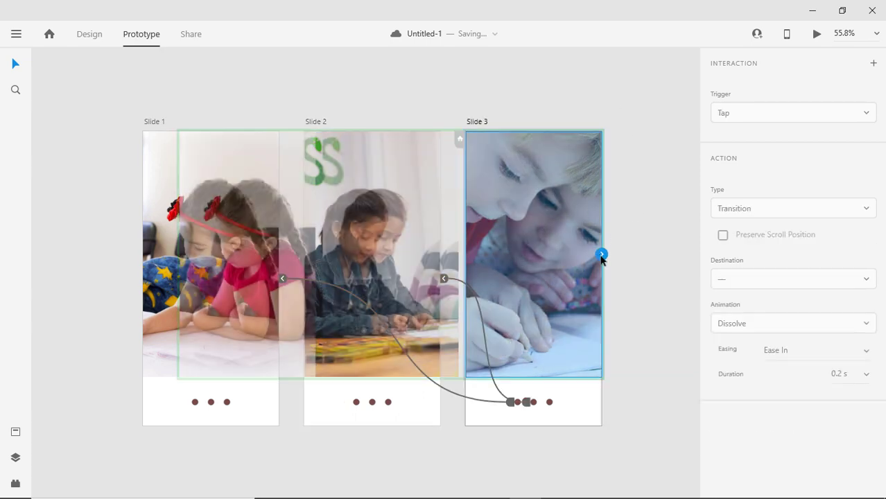
drag(602, 255, 235, 152)
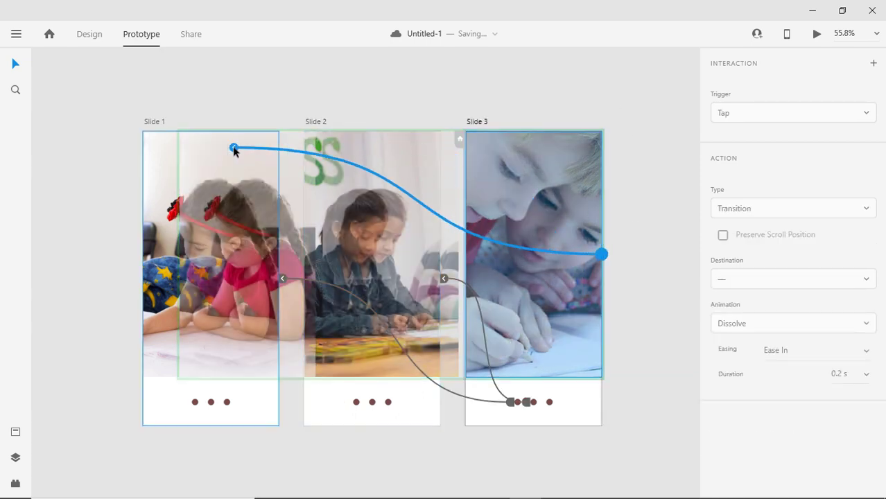
drag(234, 151, 236, 152)
drag(235, 152, 235, 151)
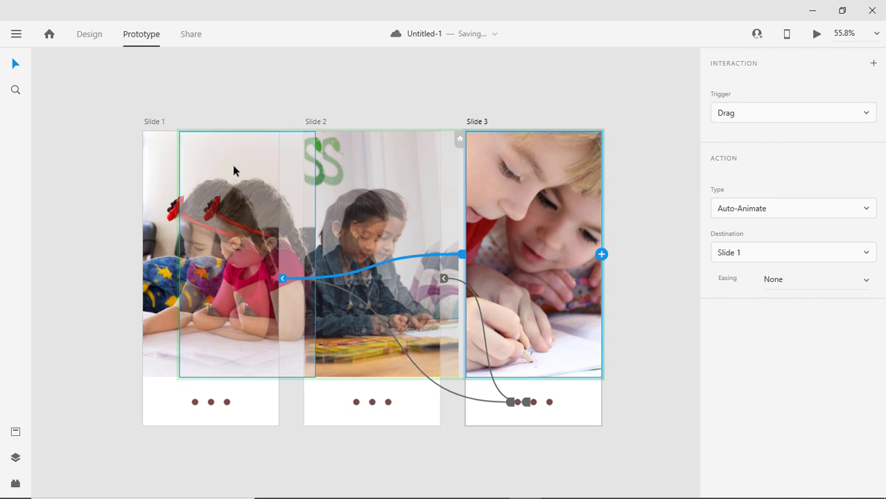
click(314, 96)
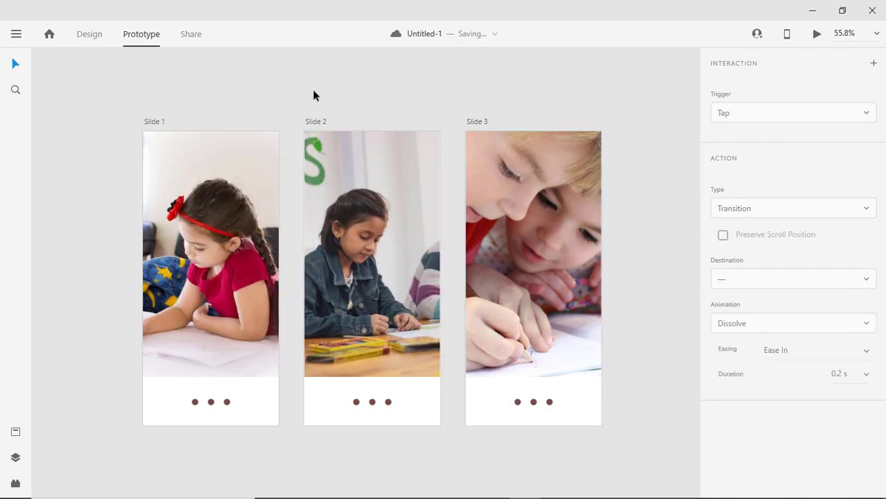
click(817, 34)
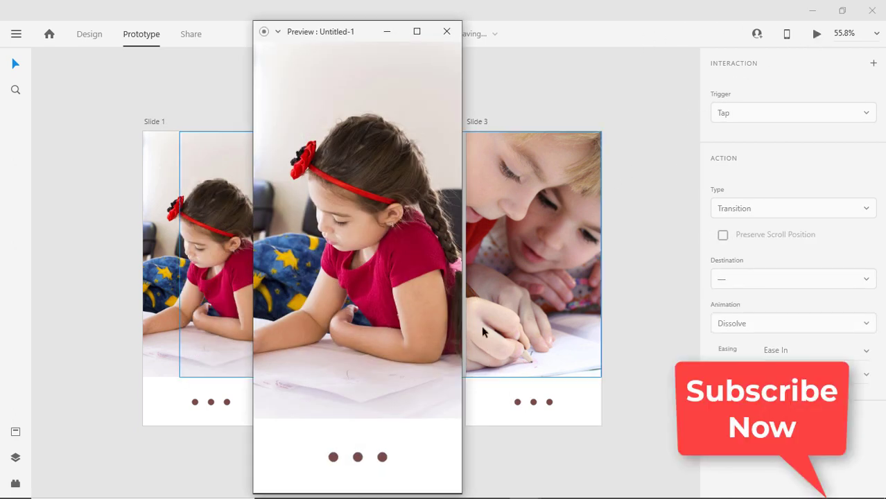
drag(425, 310, 244, 303)
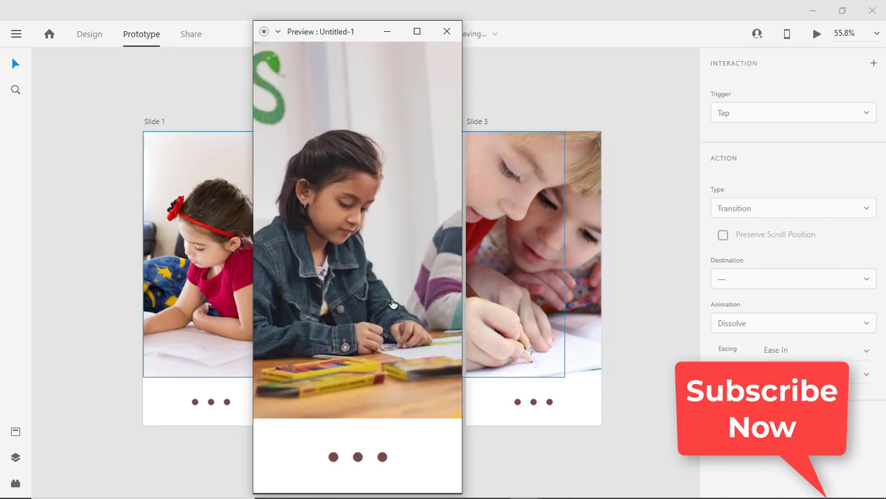
drag(388, 305, 232, 322)
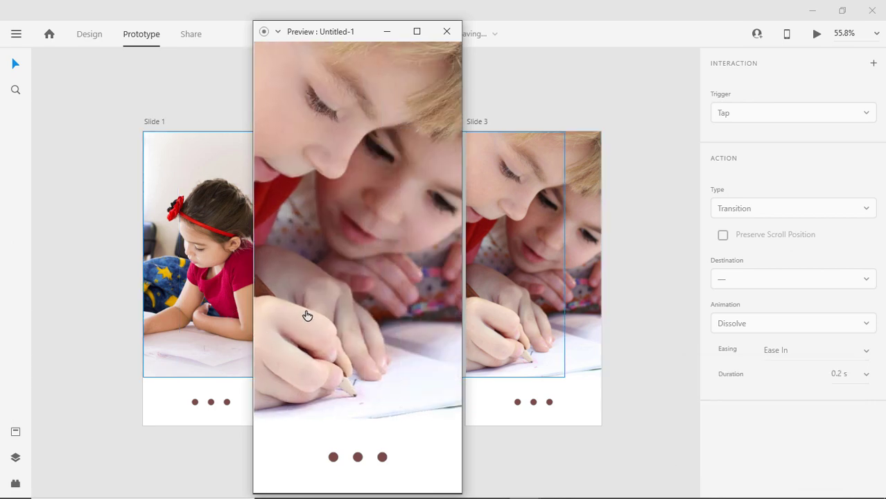
mouse_move(325, 313)
mouse_down()
mouse_move(423, 323)
mouse_move(333, 336)
mouse_up()
mouse_move(407, 331)
mouse_down()
mouse_move(293, 321)
mouse_move(416, 322)
mouse_up()
drag(298, 326, 416, 326)
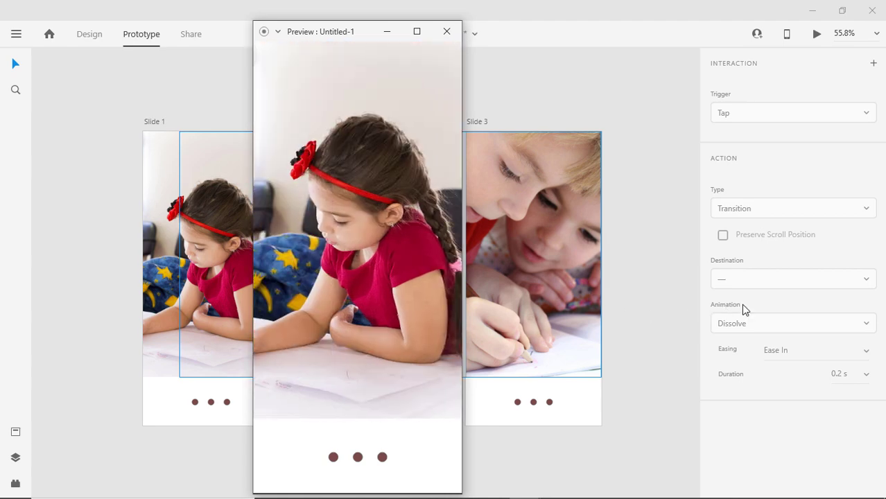
click(358, 460)
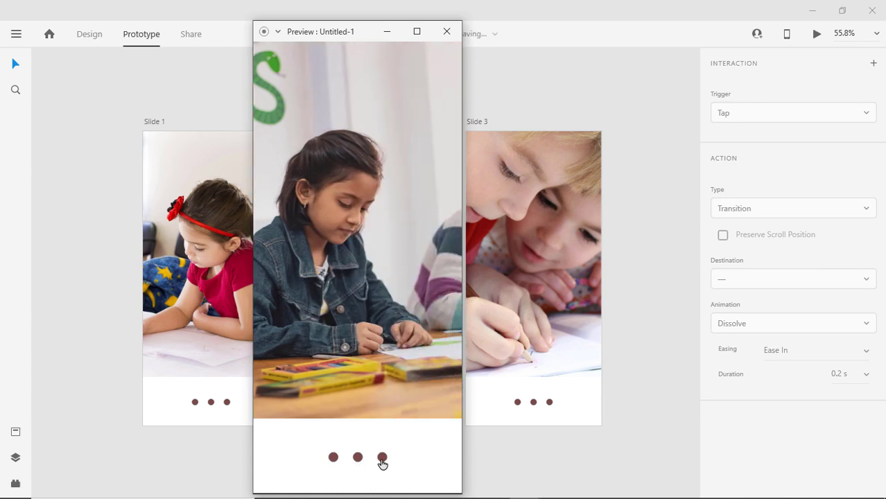
click(382, 460)
click(332, 461)
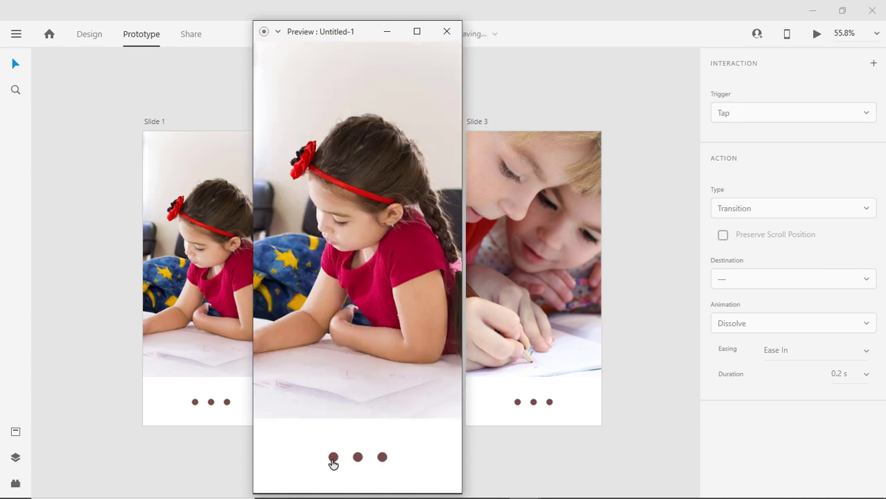
click(446, 31)
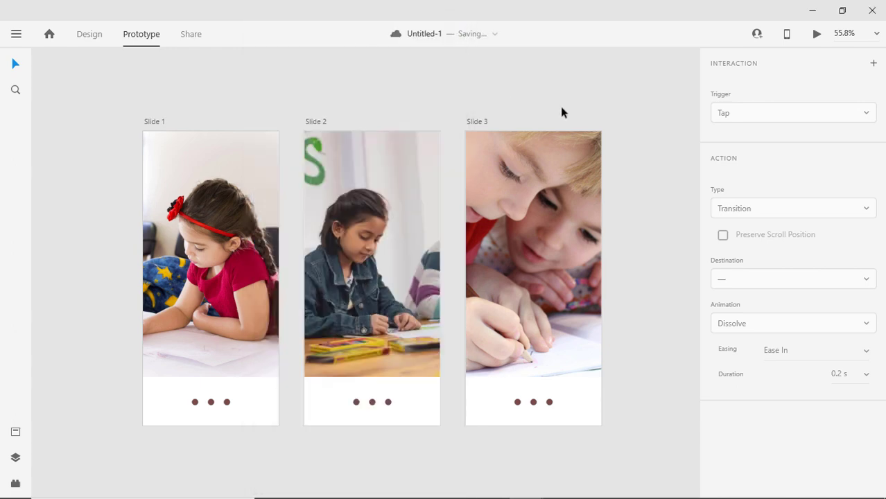
key(z)
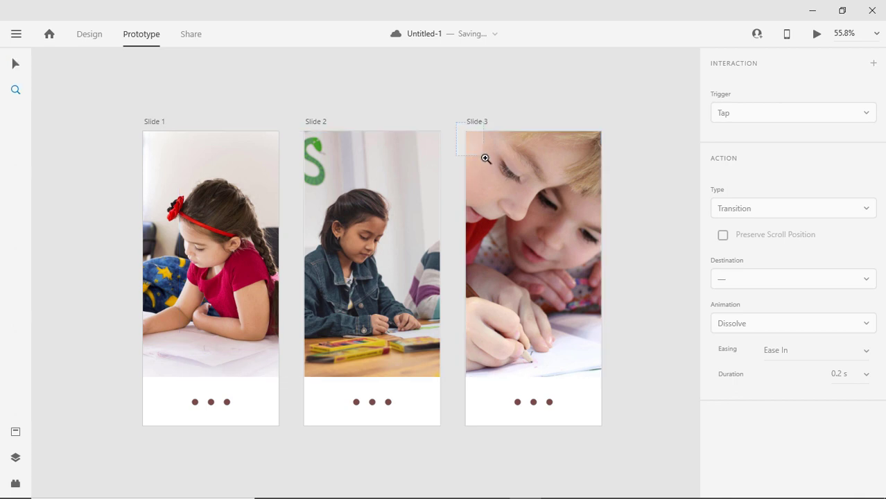
click(489, 163)
key(v)
click(347, 214)
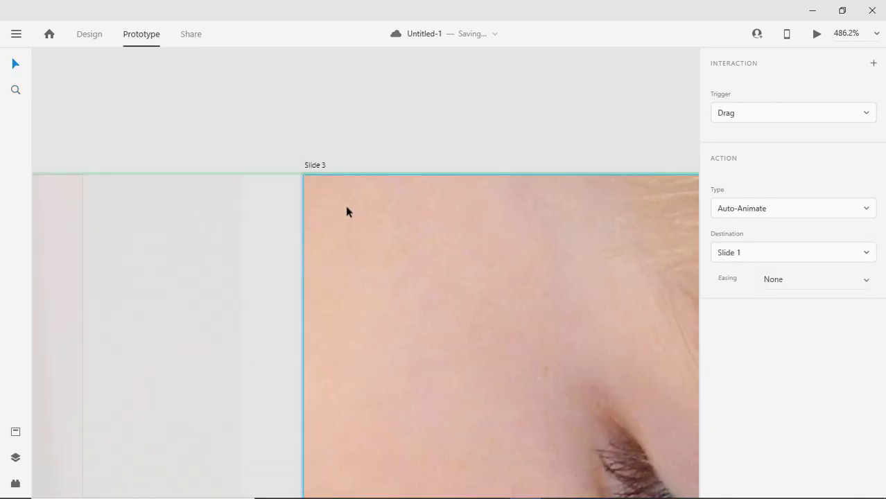
click(377, 147)
key(ctrl+0)
key(z)
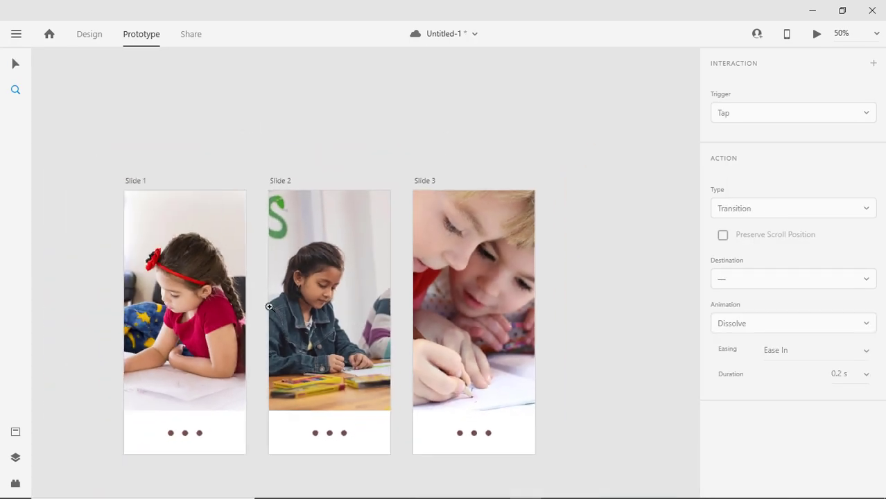
drag(109, 144, 563, 451)
click(818, 34)
click(354, 461)
click(380, 459)
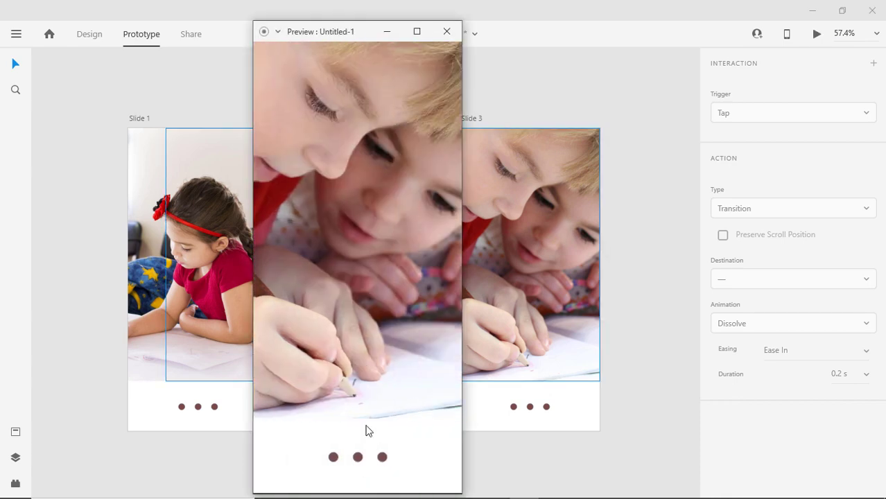
click(444, 311)
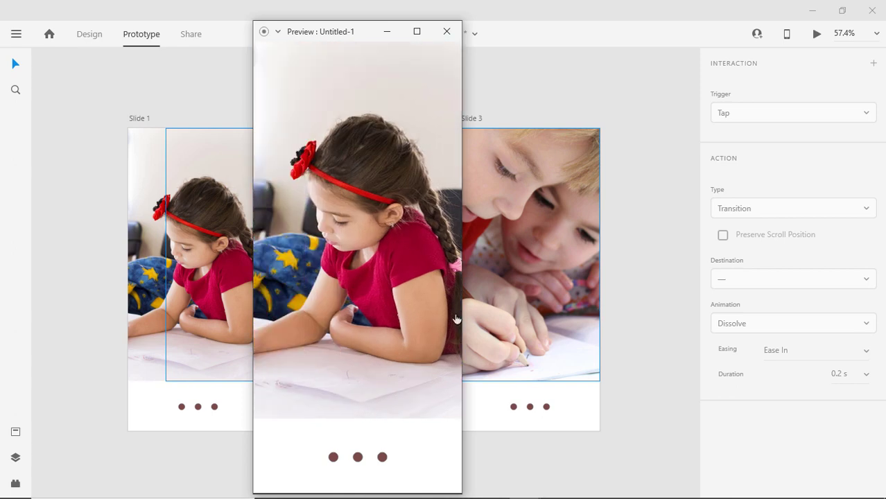
click(358, 459)
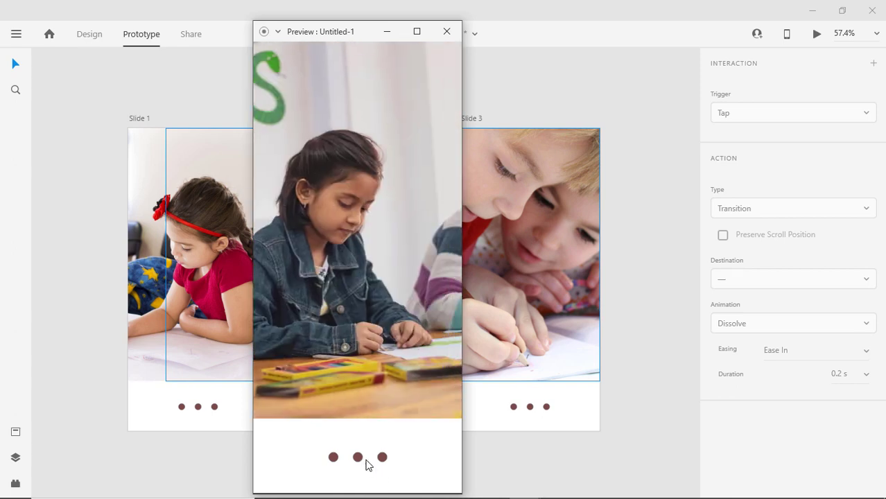
Step: Close the preview and start Save As, naming the cloud document 'Mobile Slider'
click(383, 457)
click(447, 31)
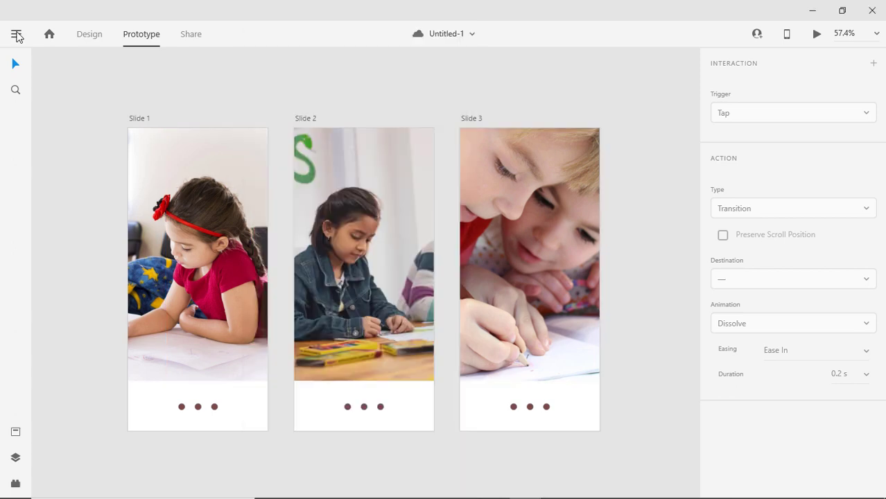
click(16, 33)
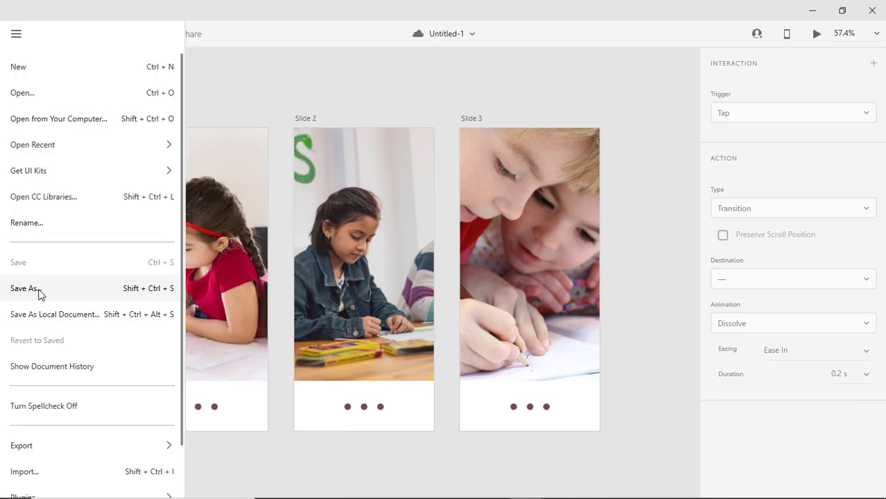
click(62, 301)
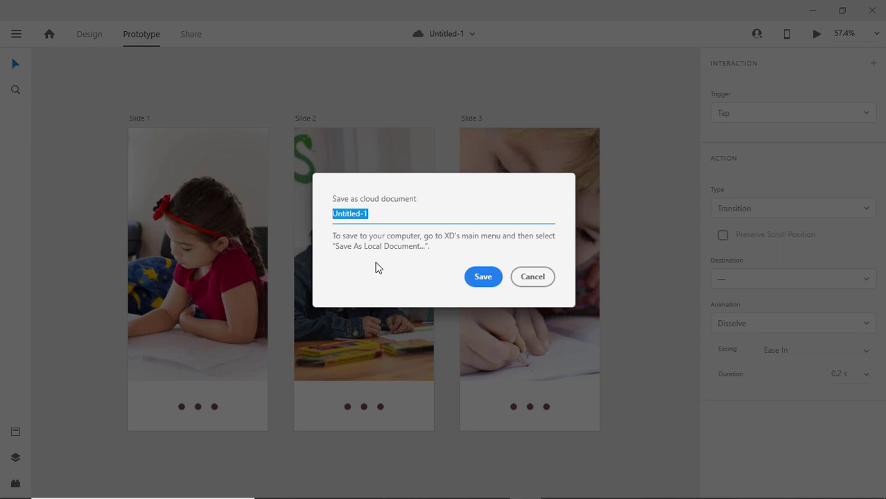
text(Mobile Slider)
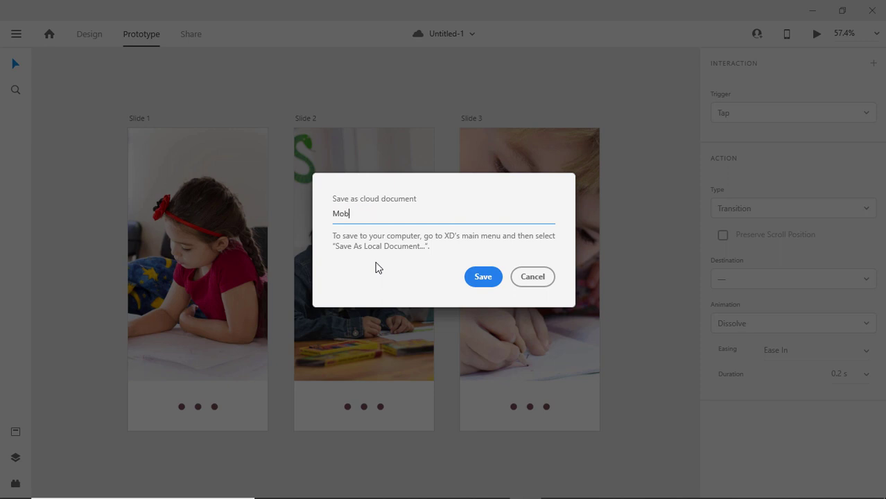